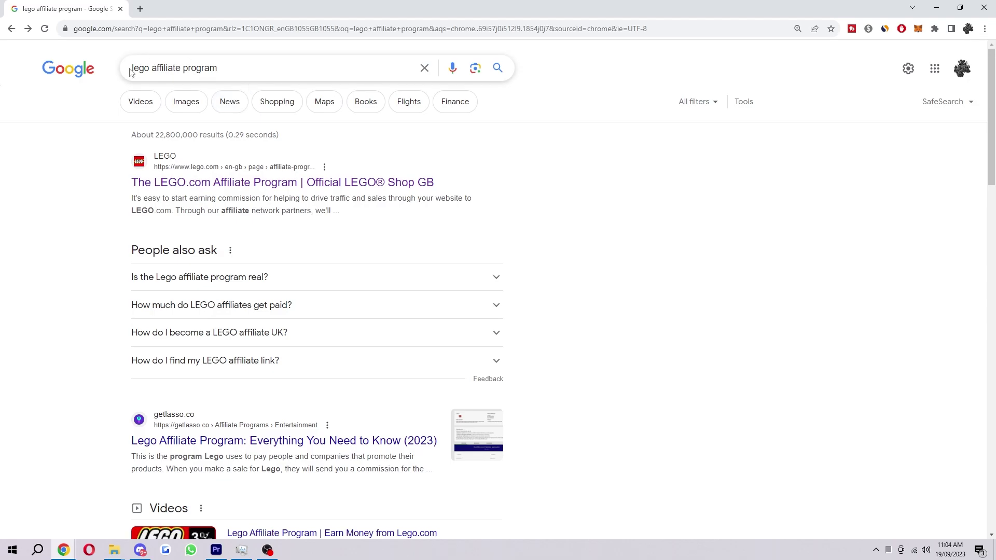
Open the official LEGO.com Affiliate Program page from the search results for "lego affiliate program".
{"action": "left_click_drag", "start_coordinate": [223, 69], "coordinate": [131, 69]}
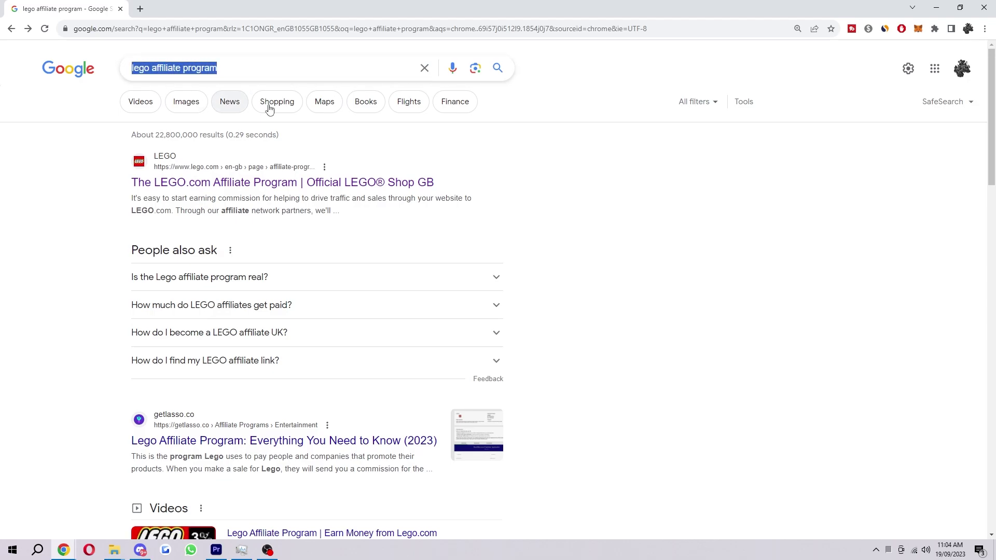
{"action": "left_click", "coordinate": [293, 73]}
{"action": "left_click", "coordinate": [47, 193]}
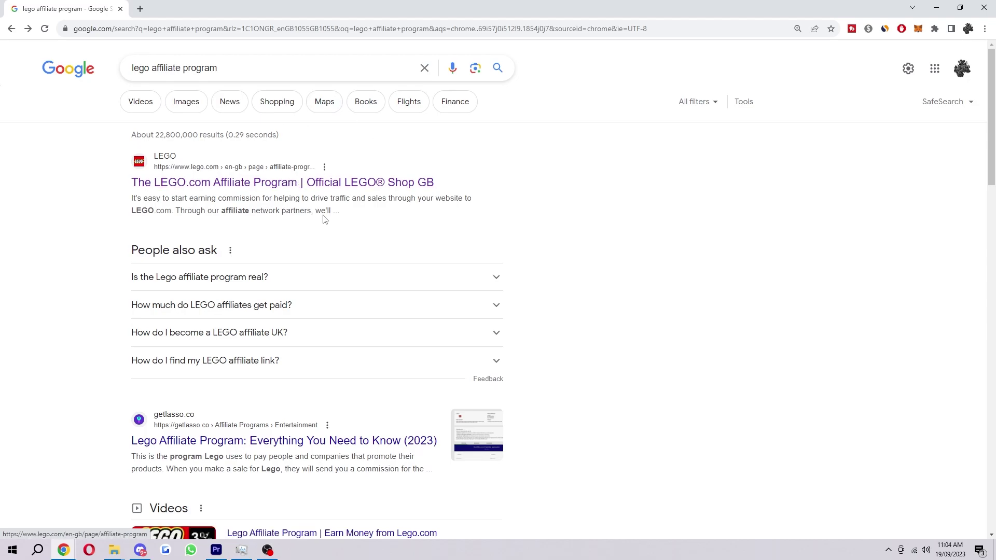
{"action": "left_click", "coordinate": [350, 188]}
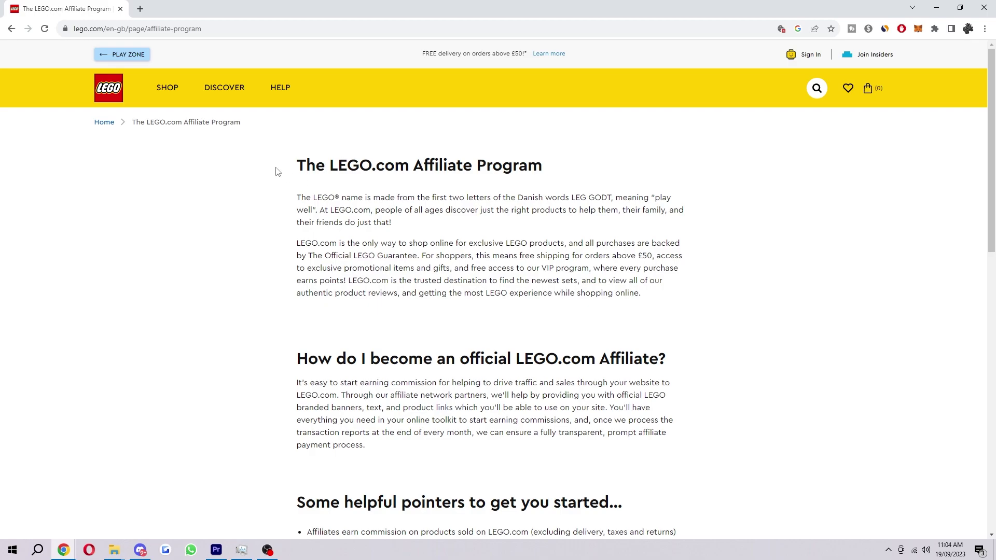
Read how to become an official LEGO.com affiliate and the helpful pointers for getting started.
{"action": "scroll", "coordinate": [409, 267], "scroll_direction": "down", "scroll_amount": 2}
{"action": "scroll", "coordinate": [410, 267], "scroll_direction": "down", "scroll_amount": 2}
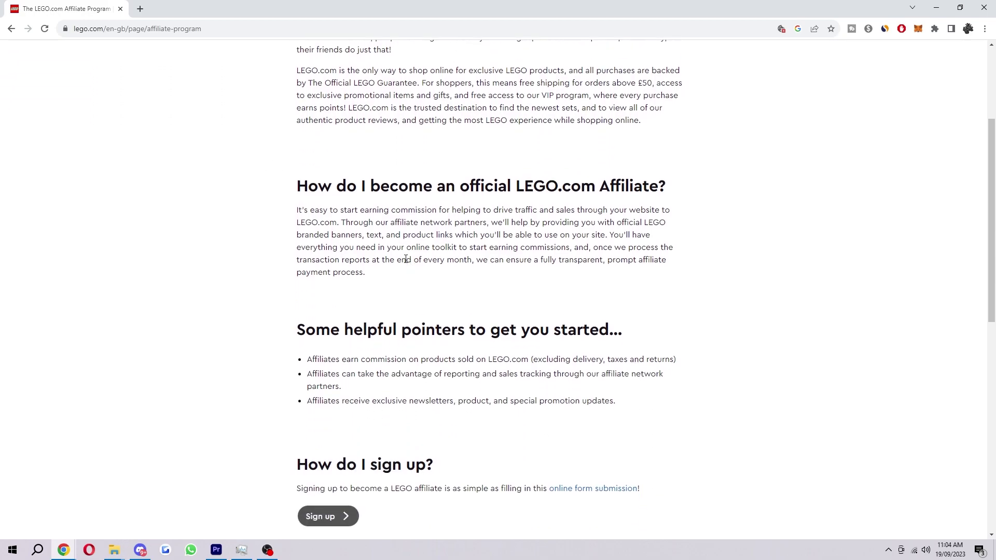
{"action": "left_click_drag", "start_coordinate": [281, 191], "coordinate": [668, 192]}
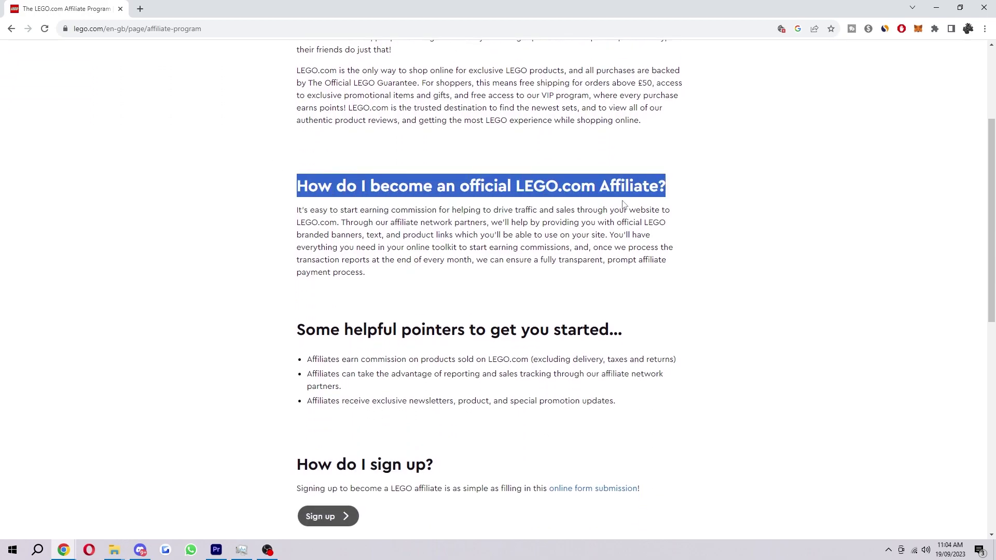
{"action": "left_click", "coordinate": [651, 210]}
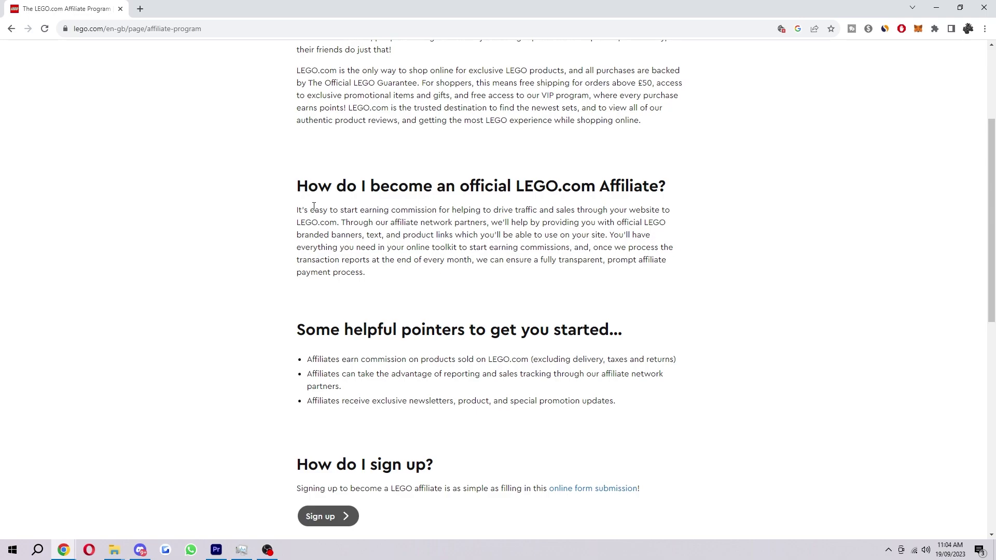
{"action": "left_click_drag", "start_coordinate": [395, 210], "coordinate": [438, 210]}
{"action": "left_click", "coordinate": [465, 206]}
{"action": "scroll", "coordinate": [655, 214], "scroll_direction": "down", "scroll_amount": 3}
{"action": "left_click_drag", "start_coordinate": [294, 155], "coordinate": [623, 146]}
{"action": "left_click", "coordinate": [622, 146]}
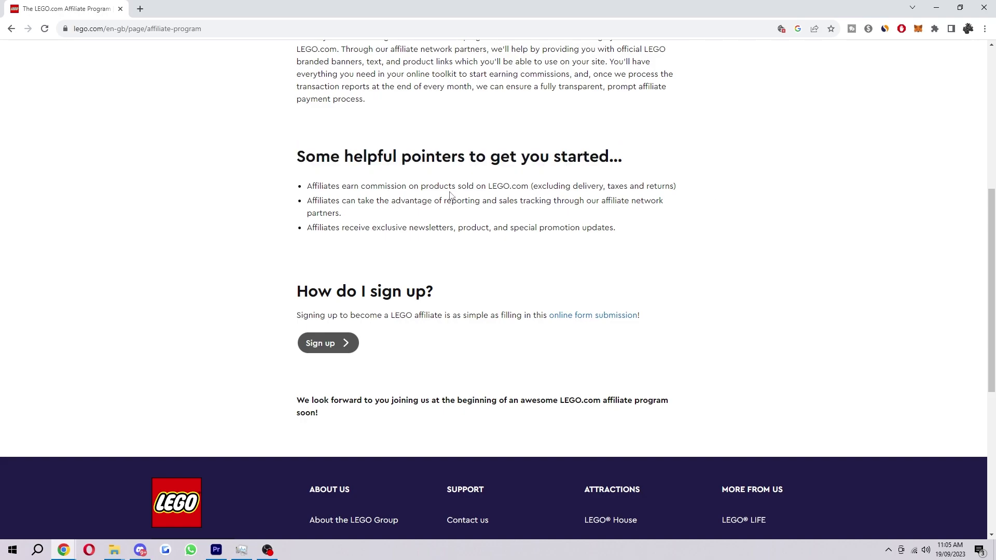
{"action": "left_click_drag", "start_coordinate": [307, 188], "coordinate": [399, 195]}
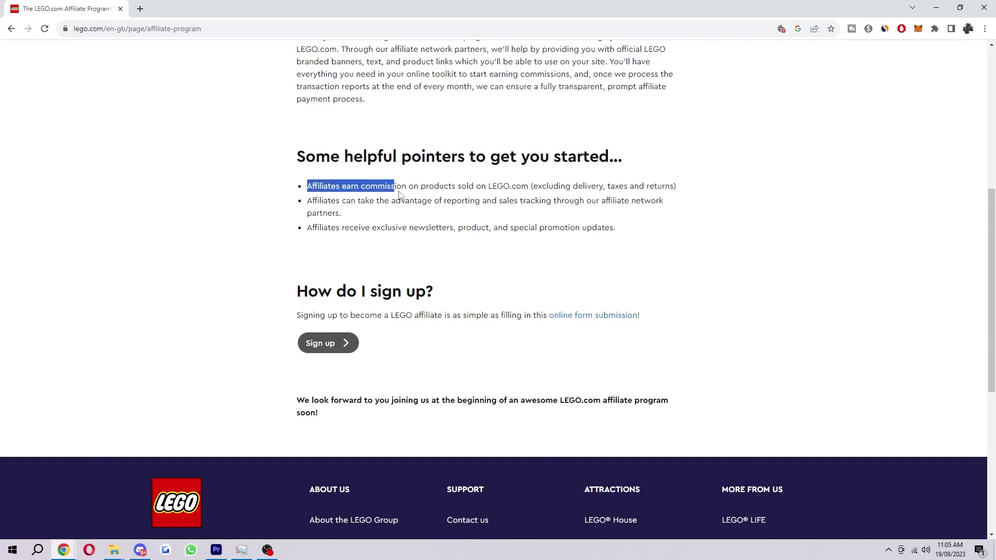
{"action": "left_click", "coordinate": [458, 197]}
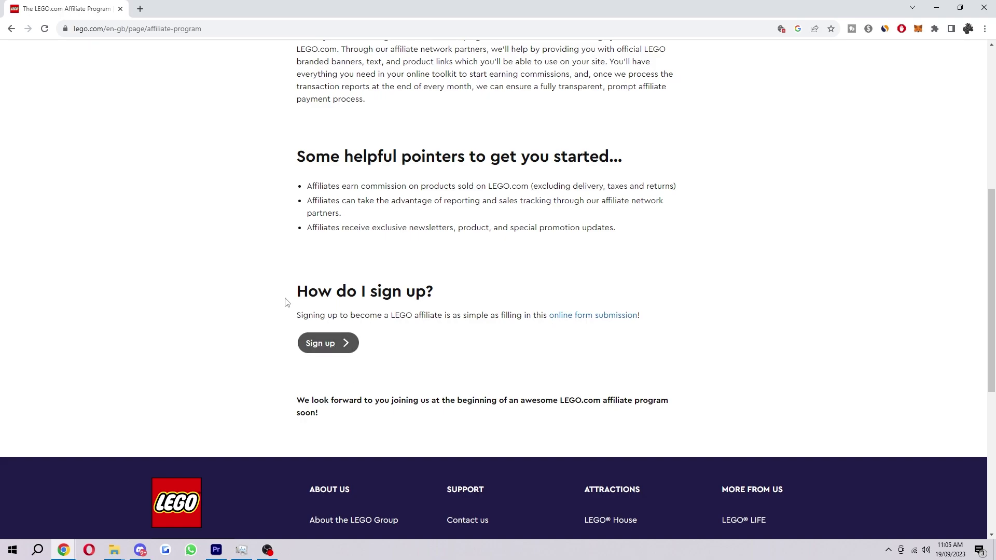
Open the sign-up form for the LEGO affiliate program from the "How do I sign up?" section.
{"action": "left_click_drag", "start_coordinate": [286, 300], "coordinate": [482, 305]}
{"action": "left_click", "coordinate": [446, 292]}
{"action": "left_click", "coordinate": [327, 344]}
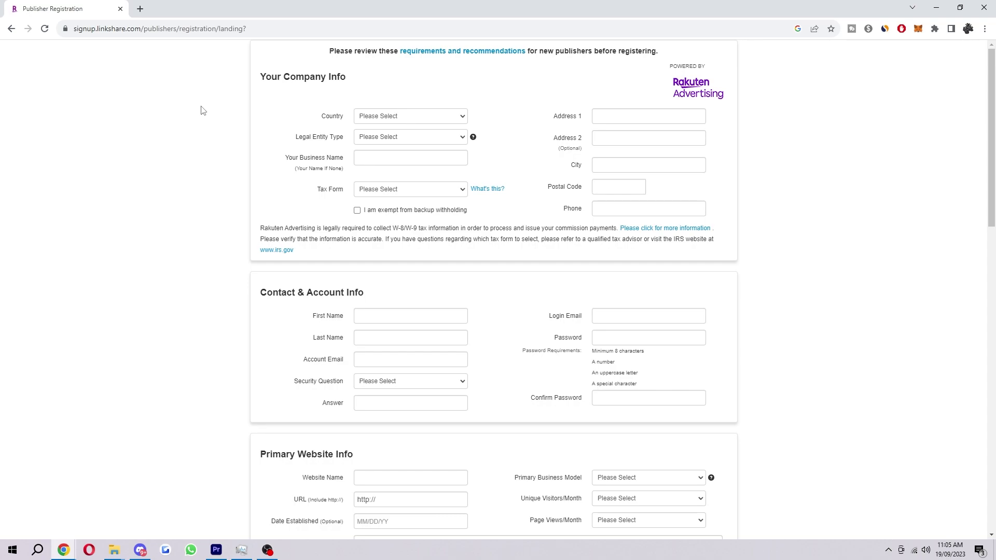
Set the country in the company info to United Kingdom.
{"action": "left_click_drag", "start_coordinate": [704, 98], "coordinate": [761, 124]}
{"action": "left_click", "coordinate": [376, 117]}
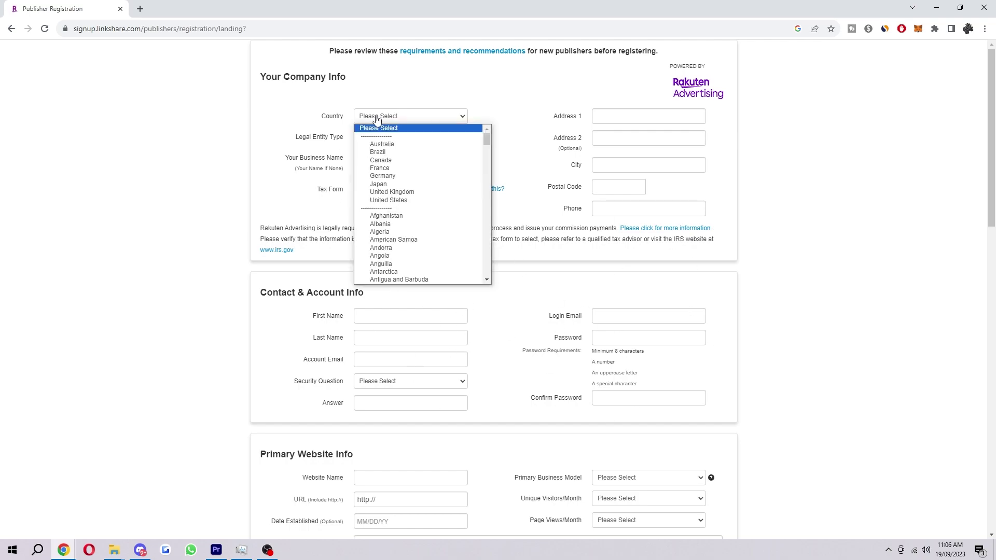
{"action": "left_click", "coordinate": [403, 193]}
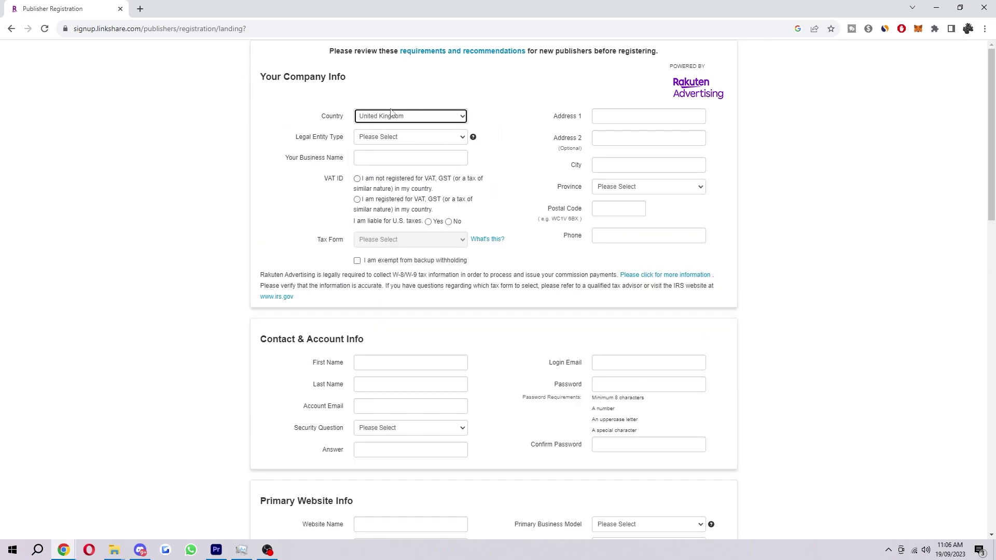
Set the legal entity type to Individual and declare not being registered for VAT or GST.
{"action": "left_click_drag", "start_coordinate": [285, 138], "coordinate": [343, 140]}
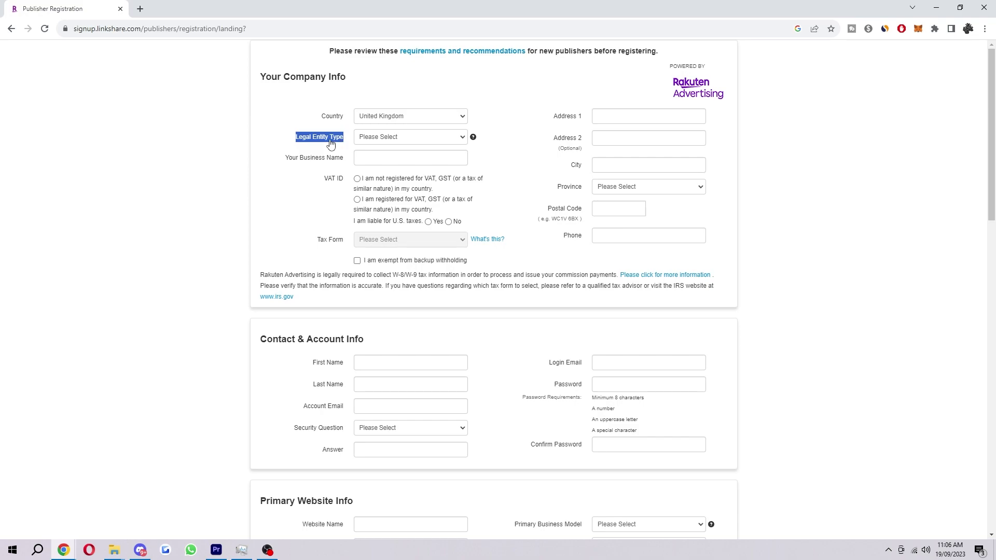
{"action": "left_click", "coordinate": [338, 144]}
{"action": "left_click", "coordinate": [414, 140]}
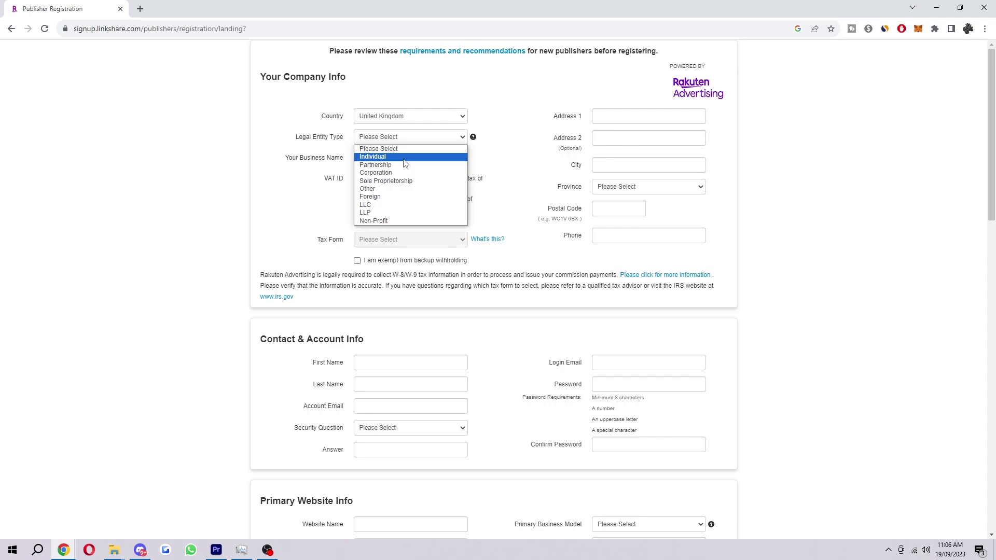
{"action": "left_click", "coordinate": [405, 163]}
{"action": "left_click", "coordinate": [357, 182]}
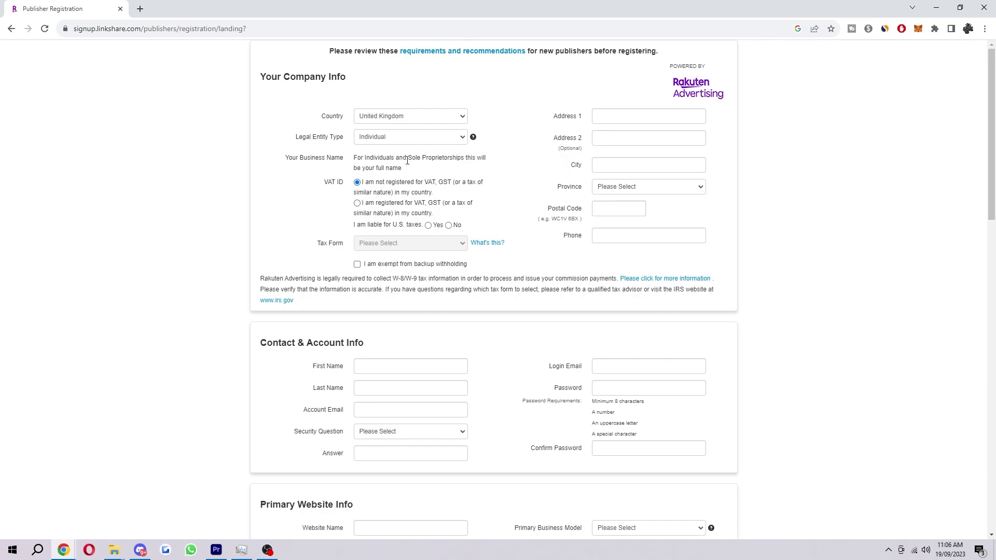
Answer No to being liable for U.S. taxes and keep Form W-8BEN as the tax form.
{"action": "left_click_drag", "start_coordinate": [355, 225], "coordinate": [422, 226]}
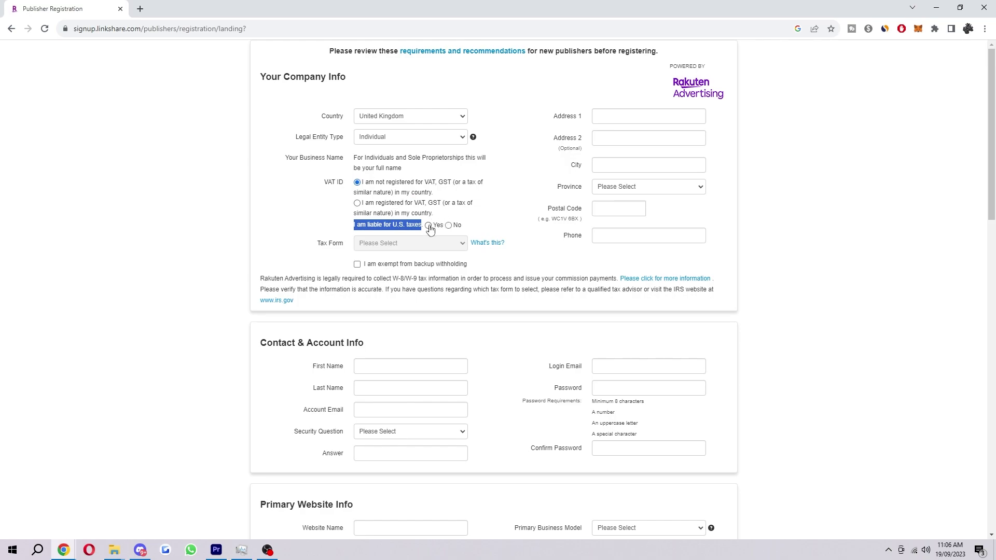
{"action": "left_click", "coordinate": [449, 226]}
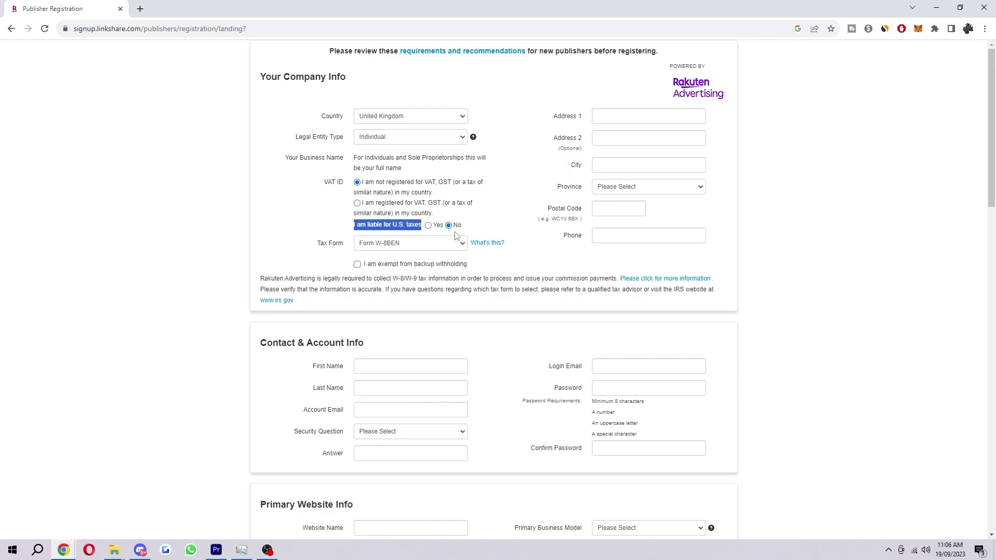
{"action": "left_click", "coordinate": [231, 210]}
{"action": "left_click", "coordinate": [366, 243]}
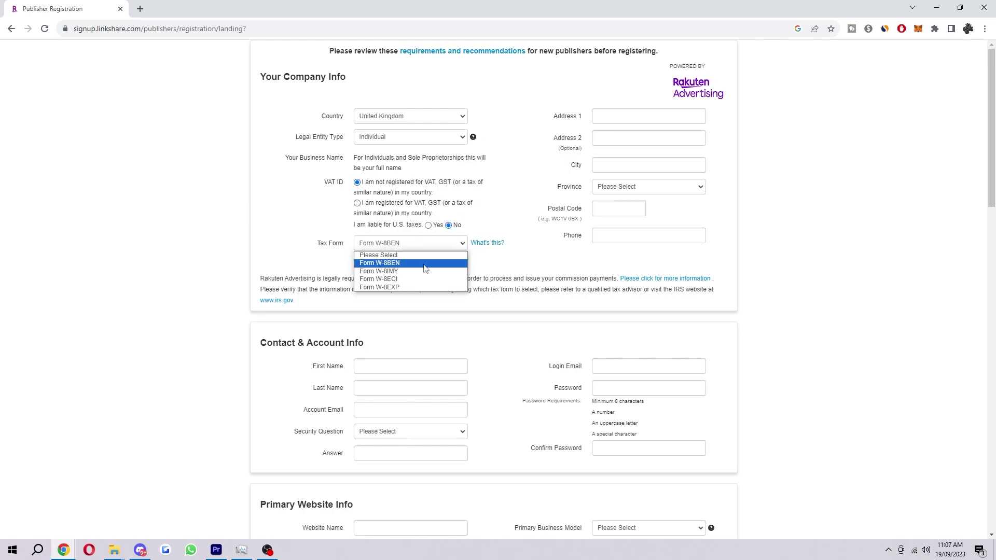
{"action": "left_click", "coordinate": [299, 242]}
Fill in the company's street address, city, province, postal code and phone number.
{"action": "left_click", "coordinate": [648, 117]}
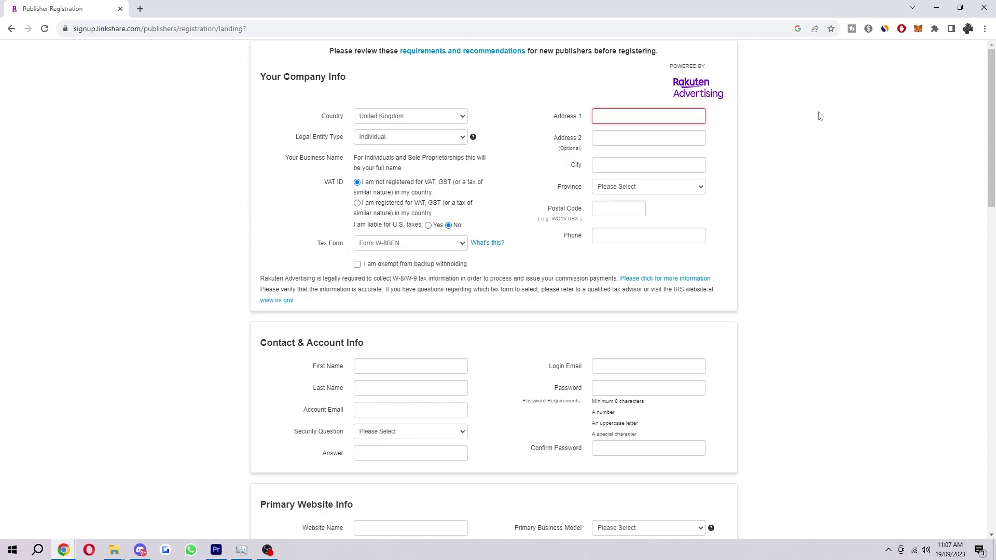
{"action": "left_click", "coordinate": [634, 237]}
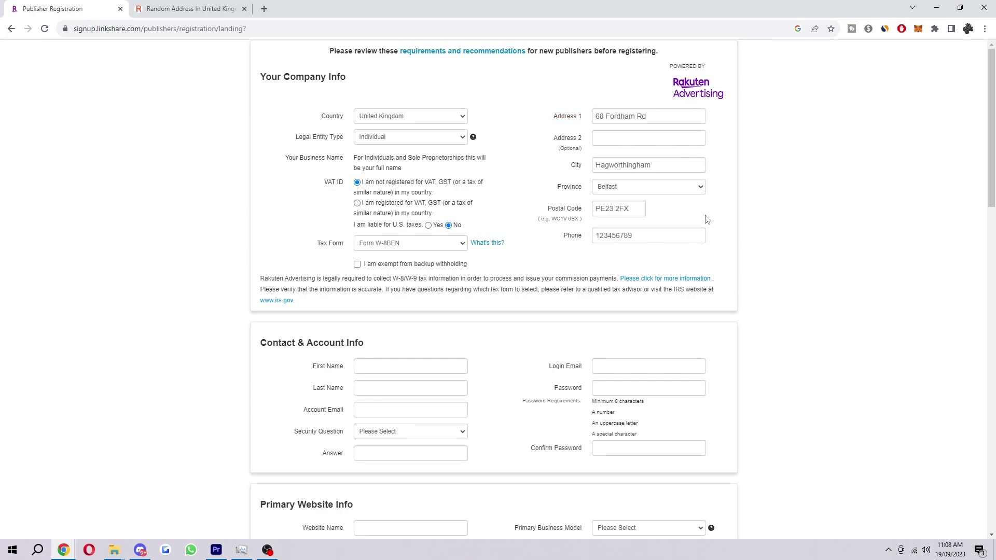
Enter the contact's first name, last name and account email in the contact and account info.
{"action": "scroll", "coordinate": [707, 218], "scroll_direction": "down", "scroll_amount": 3}
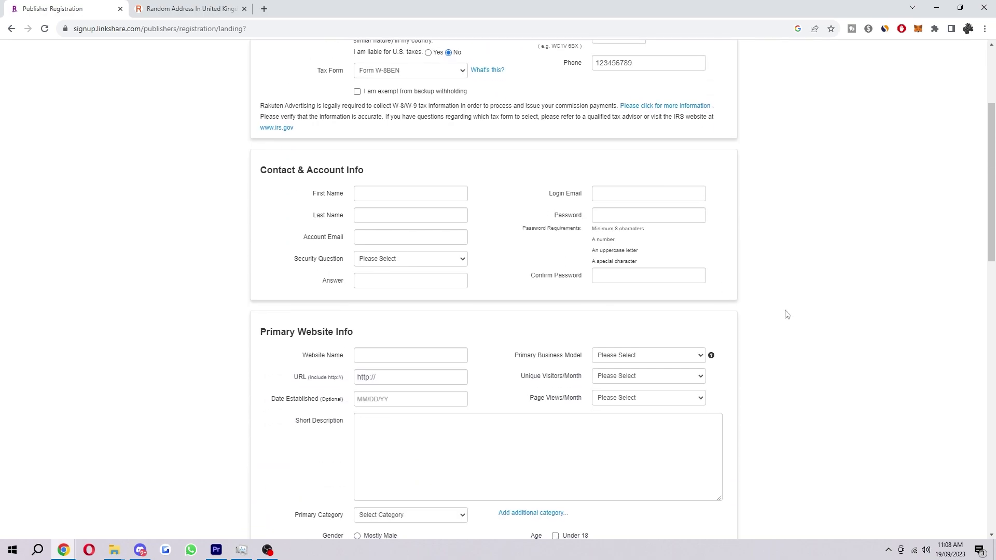
{"action": "left_click_drag", "start_coordinate": [254, 171], "coordinate": [386, 184]}
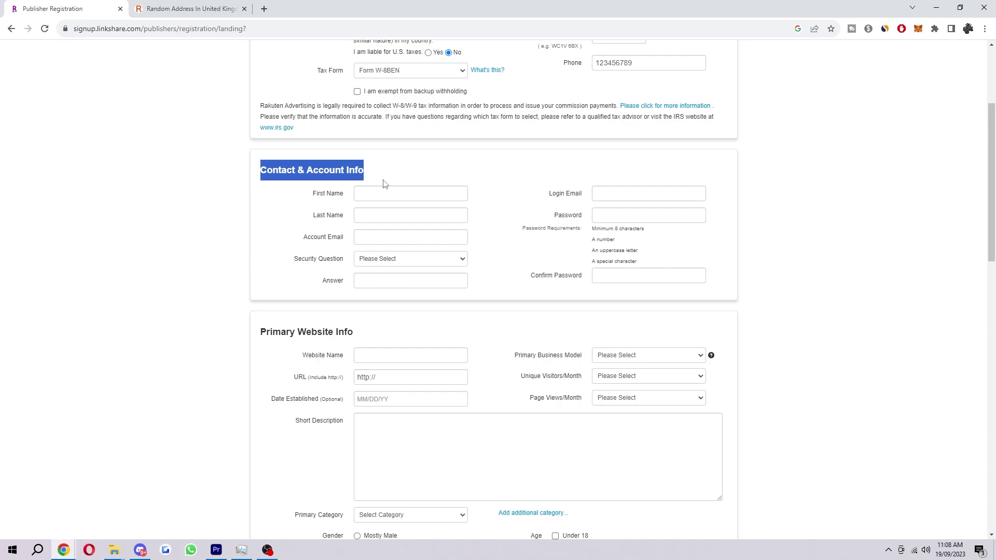
{"action": "left_click", "coordinate": [410, 173]}
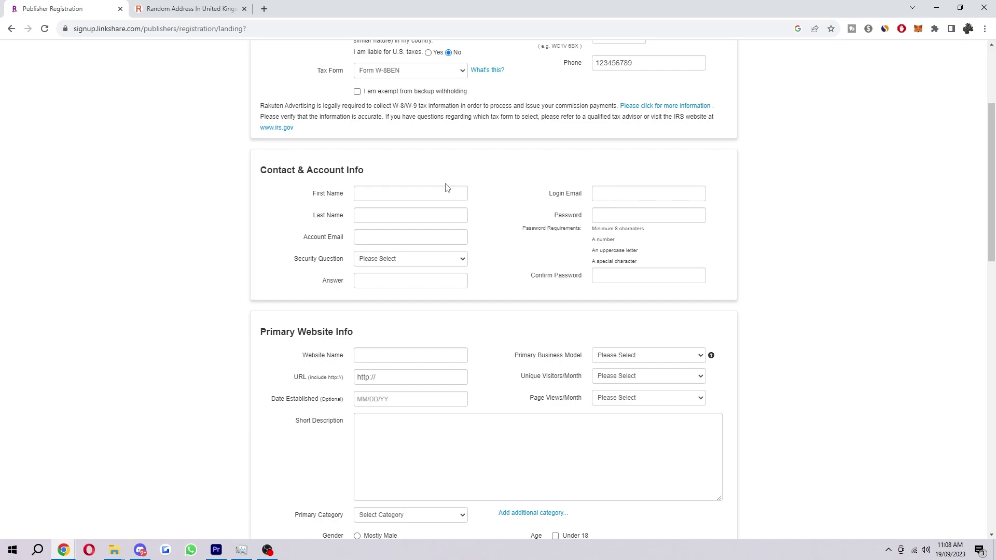
{"action": "left_click", "coordinate": [430, 198]}
{"action": "type", "text": "james"}
{"action": "key", "text": "Tab"}
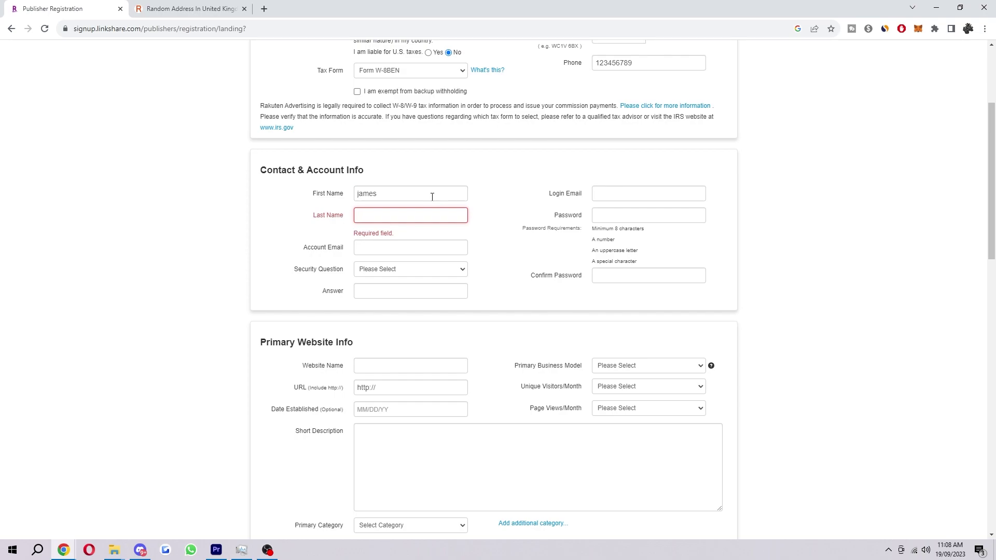
{"action": "type", "text": "tuts"}
{"action": "key", "text": "Tab"}
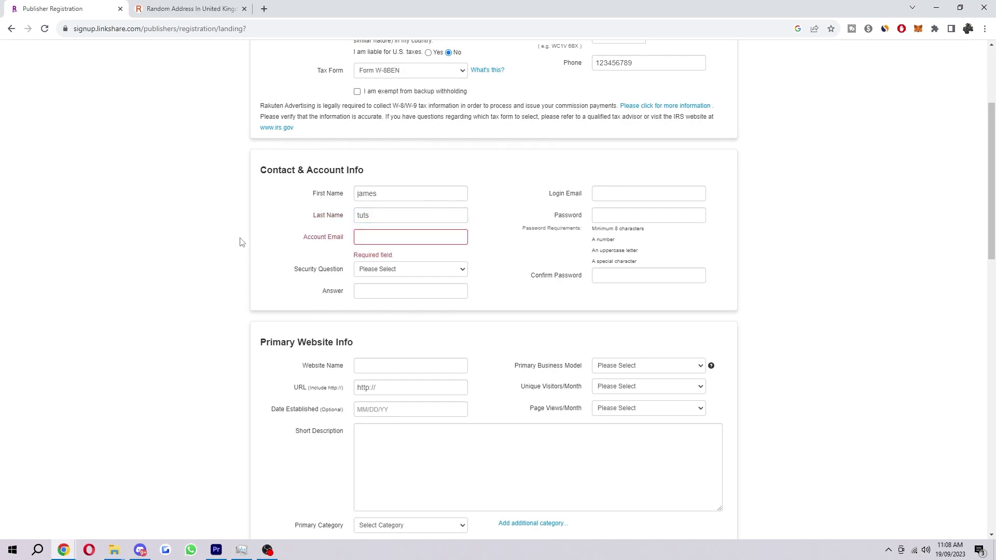
{"action": "key", "text": "ctrl+v"}
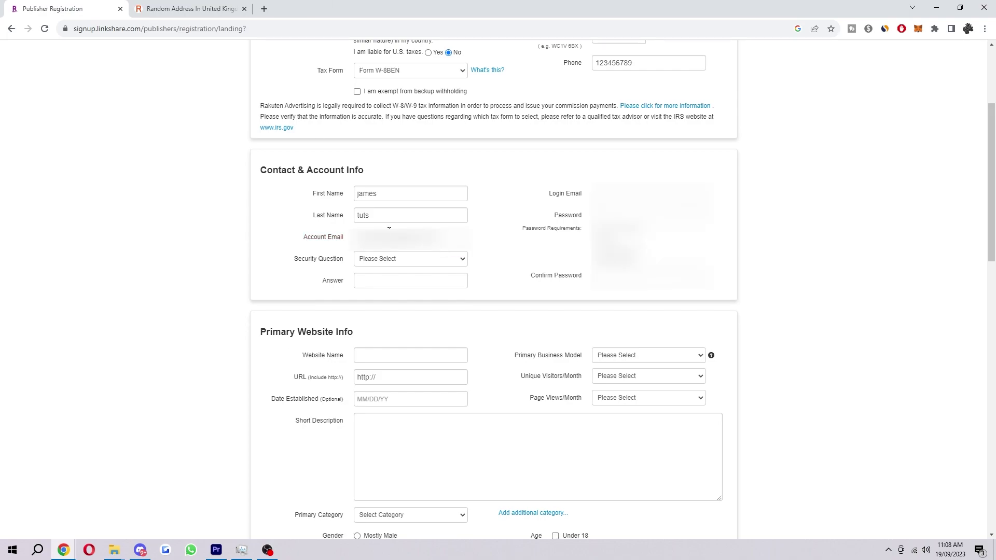
Choose the security question "What is your pet's name?", enter its answer, and fill in the login email, password and password confirmation.
{"action": "left_click", "coordinate": [396, 262]}
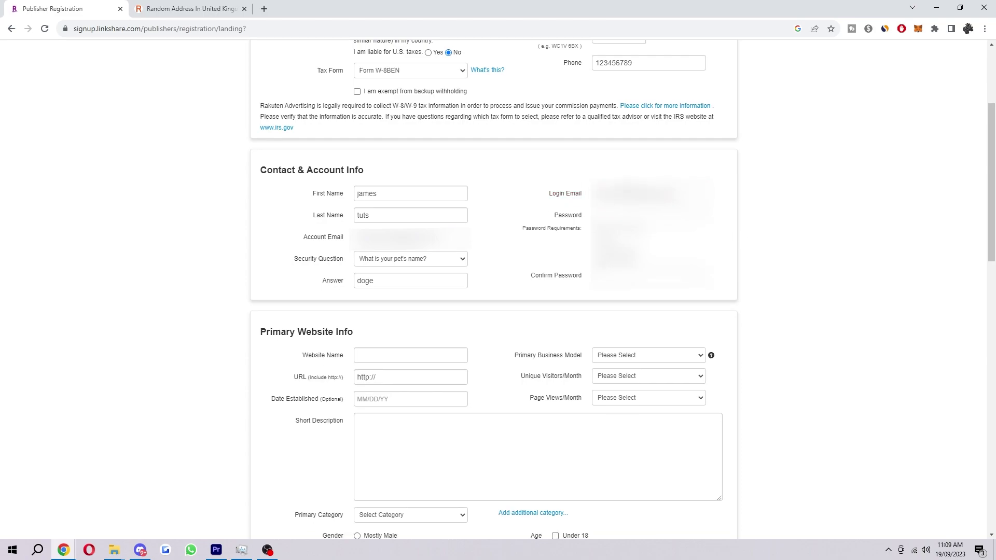
{"action": "left_click_drag", "start_coordinate": [303, 236], "coordinate": [344, 238]}
{"action": "left_click", "coordinate": [760, 263]}
{"action": "left_click_drag", "start_coordinate": [642, 274], "coordinate": [594, 215]}
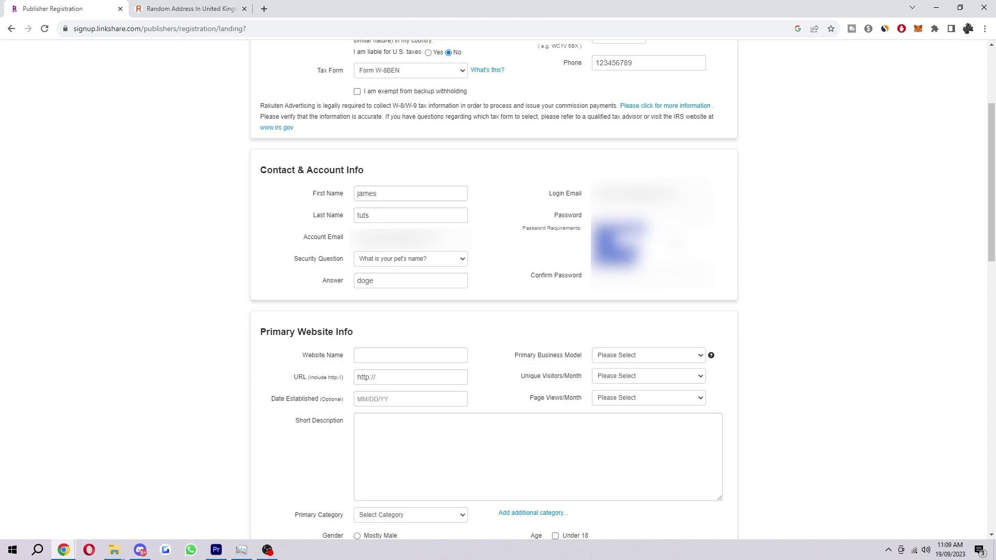
Copy the web address of the TutorialsWithJames YouTube channel for the primary website info and return to the registration form.
{"action": "scroll", "coordinate": [726, 280], "scroll_direction": "down", "scroll_amount": 5}
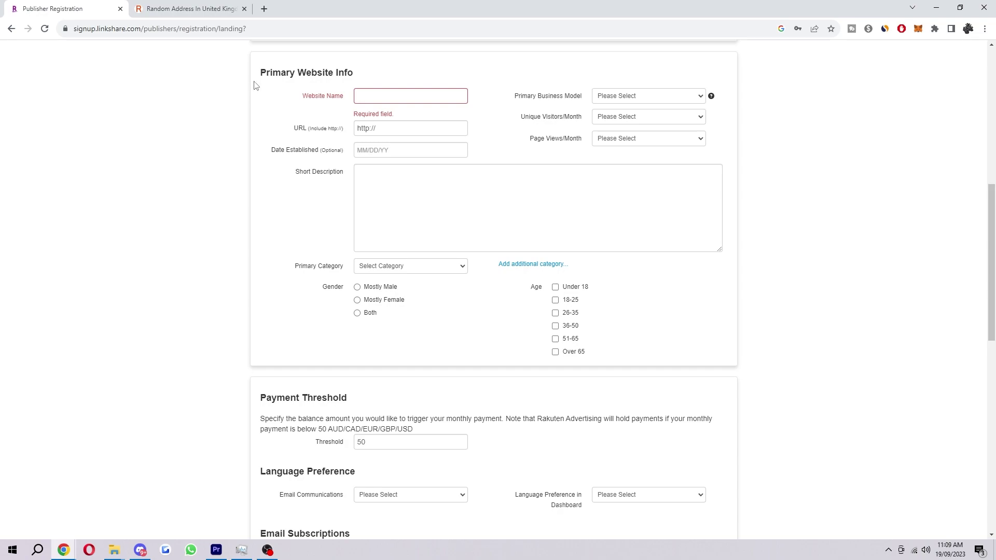
{"action": "left_click_drag", "start_coordinate": [259, 73], "coordinate": [379, 77]}
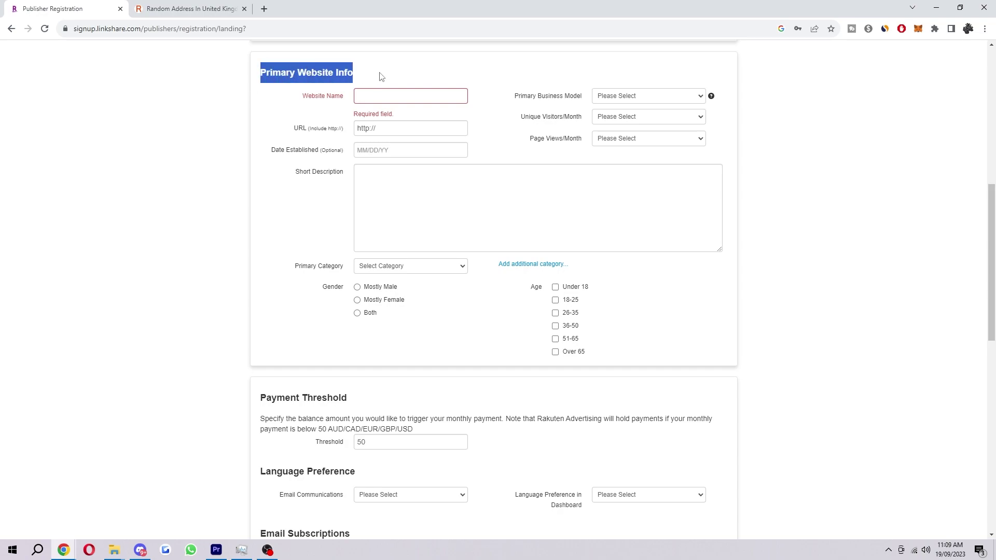
{"action": "left_click", "coordinate": [418, 97]}
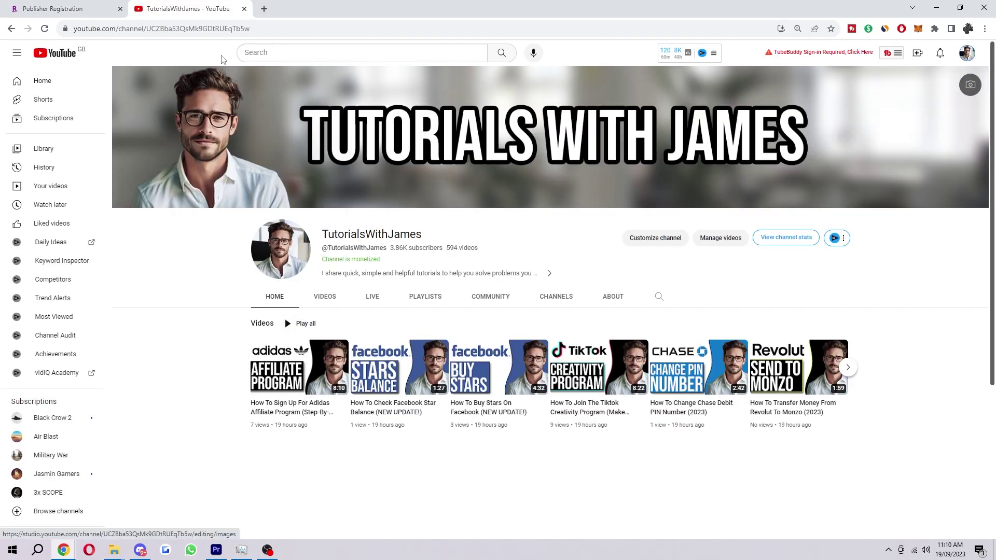
{"action": "left_click", "coordinate": [199, 23]}
{"action": "left_click", "coordinate": [57, 9]}
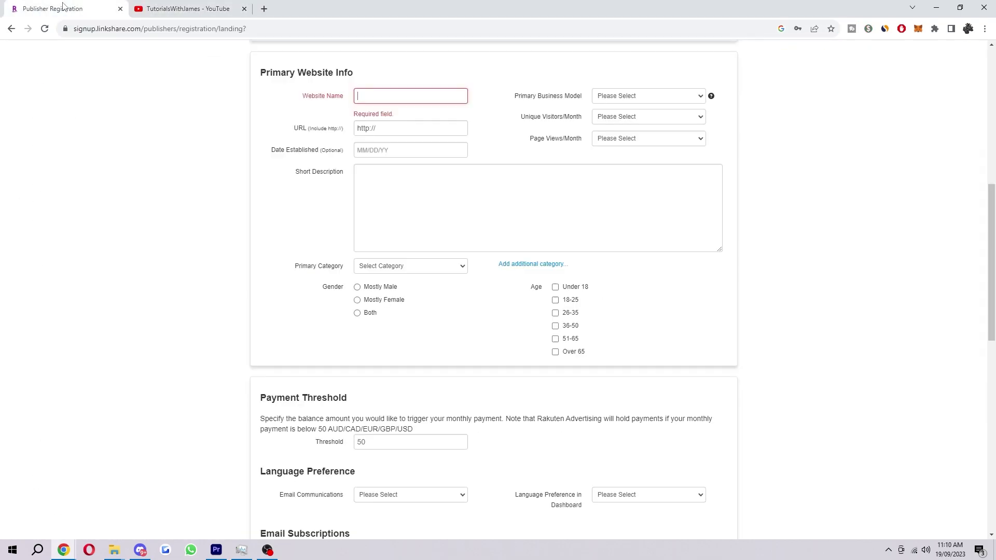
{"action": "left_click", "coordinate": [396, 130]}
{"action": "key", "text": "ctrl+v"}
{"action": "left_click_drag", "start_coordinate": [403, 130], "coordinate": [279, 135]}
{"action": "key", "text": "Left"}
{"action": "key", "text": "BackSpace"}
{"action": "key", "text": "BackSpace"}
{"action": "key", "text": "BackSpace"}
{"action": "key", "text": "BackSpace"}
{"action": "key", "text": "BackSpace"}
{"action": "key", "text": "BackSpace"}
{"action": "key", "text": "BackSpace"}
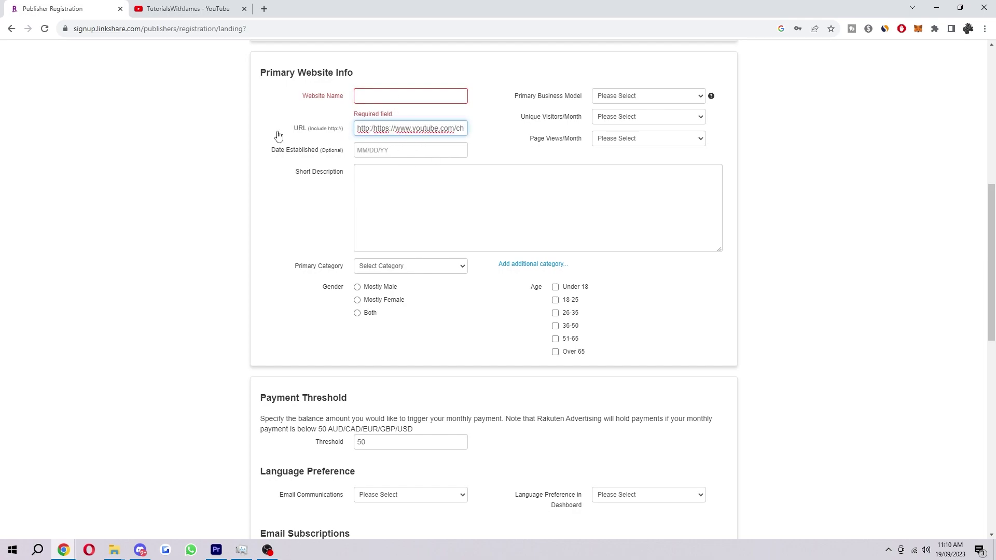
Enter TutorialsWithJames as the website name in the primary website info.
{"action": "left_click", "coordinate": [404, 95]}
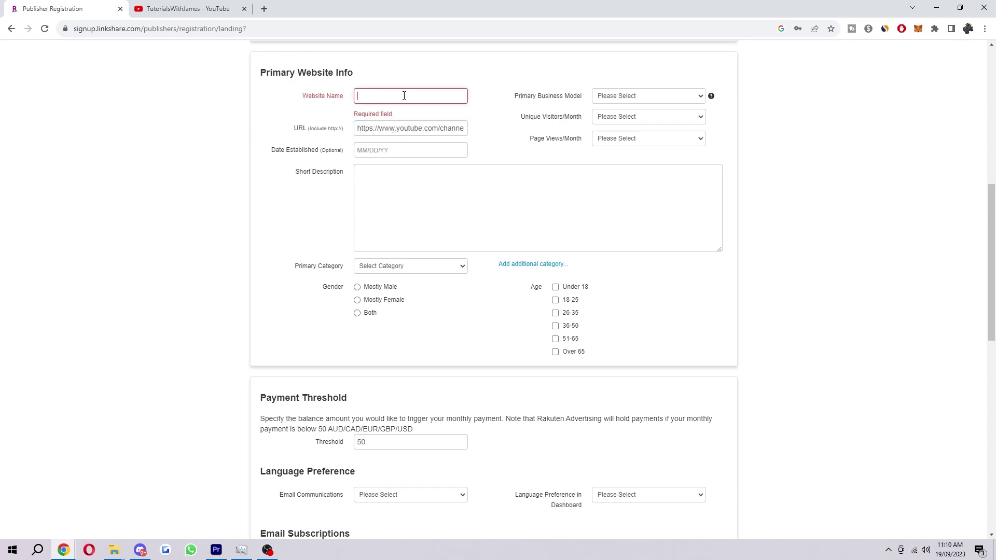
{"action": "type", "text": "Tutor"}
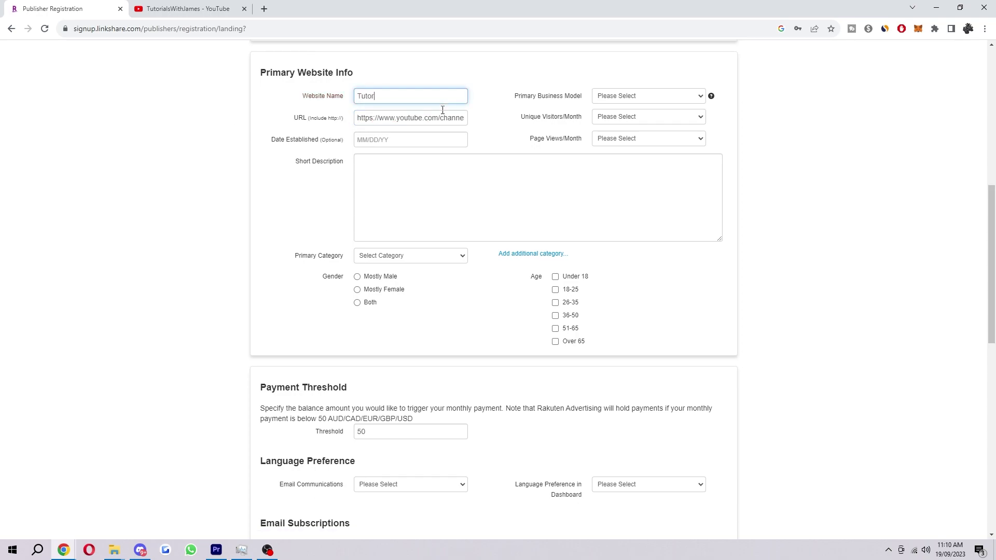
{"action": "type", "text": "ialsWithJames"}
{"action": "key", "text": "Tab"}
{"action": "left_click", "coordinate": [146, 164]}
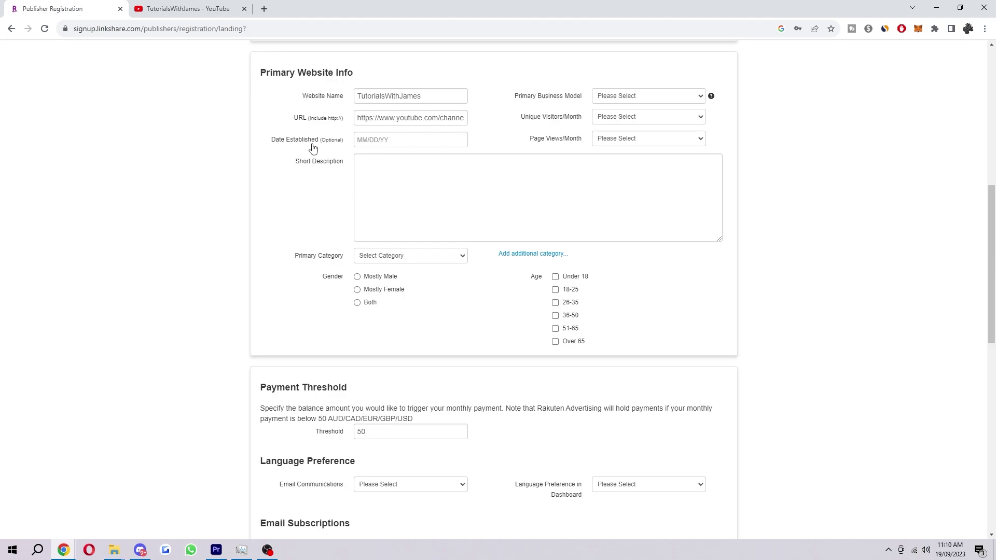
Set the website's primary business model to Search.
{"action": "left_click_drag", "start_coordinate": [498, 97], "coordinate": [571, 99]}
{"action": "left_click", "coordinate": [612, 94]}
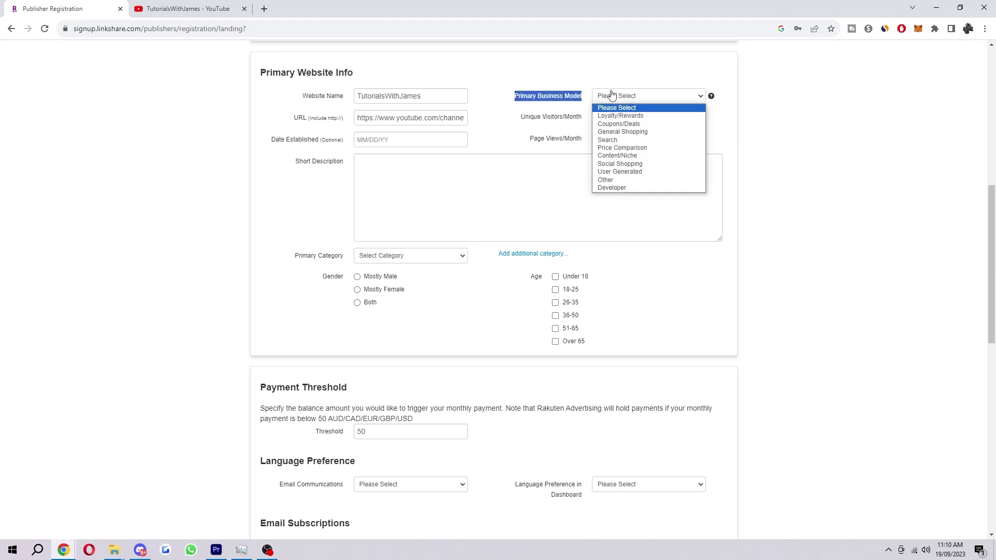
{"action": "left_click", "coordinate": [653, 144]}
{"action": "left_click", "coordinate": [752, 141]}
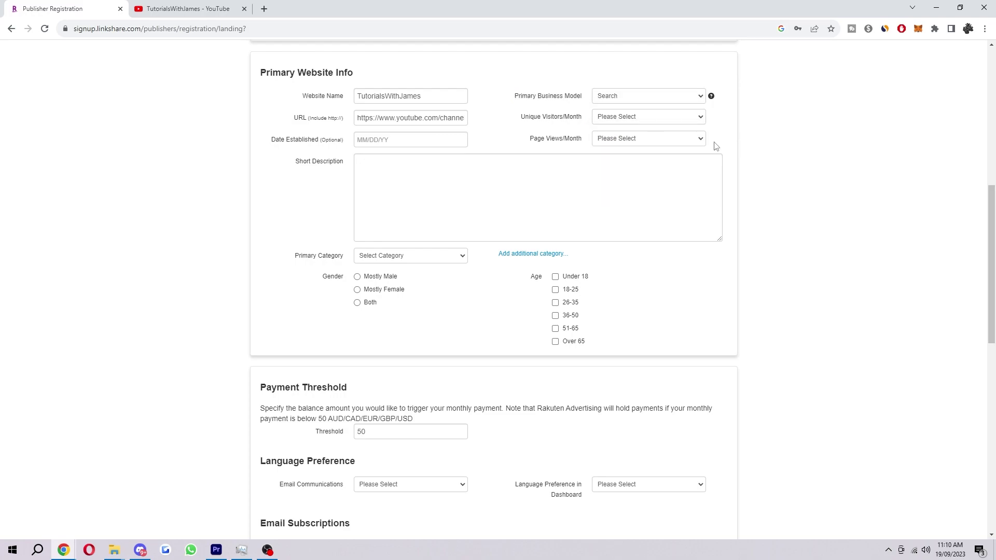
Set both the unique visitors per month and the page views per month to Over 500,000.
{"action": "left_click", "coordinate": [633, 123]}
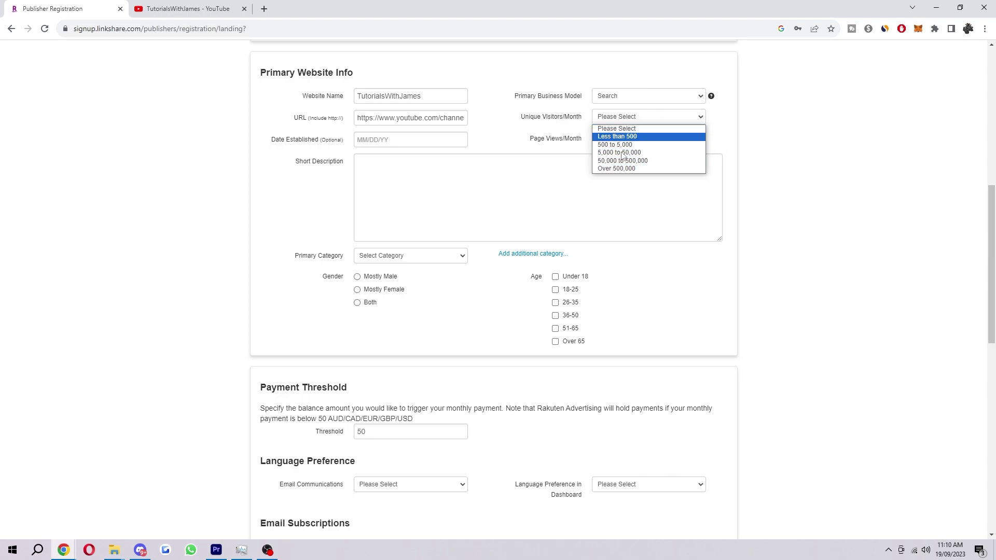
{"action": "left_click", "coordinate": [642, 168]}
{"action": "left_click", "coordinate": [646, 138]}
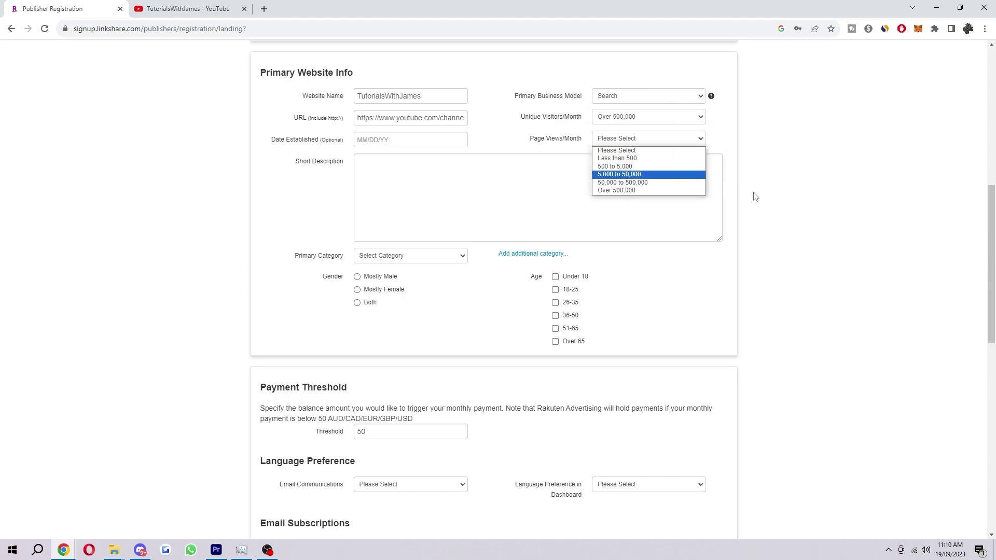
{"action": "left_click", "coordinate": [629, 190]}
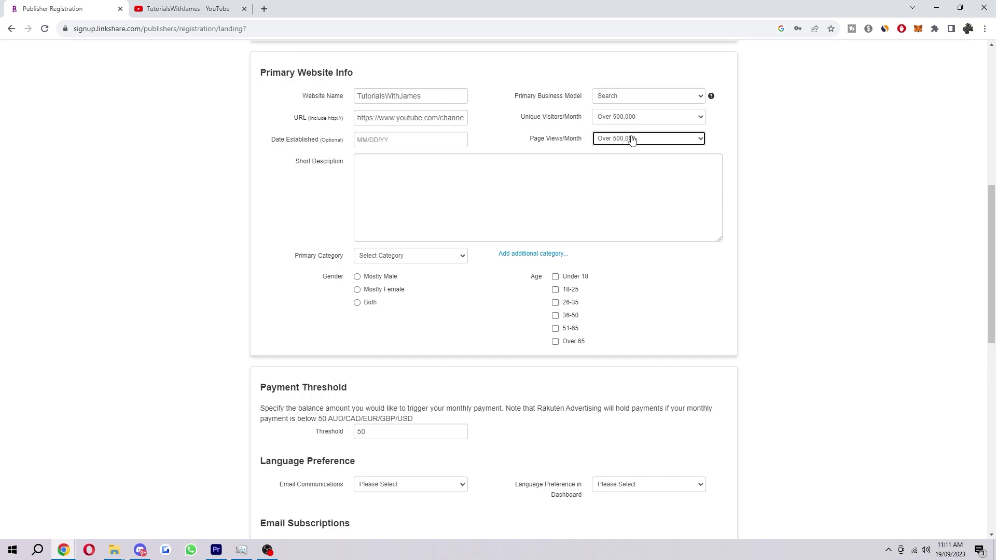
Describe the website as "i make how to videos and also can make review videos where i promote affiliate links" and set the primary category to Education.
{"action": "left_click", "coordinate": [494, 171]}
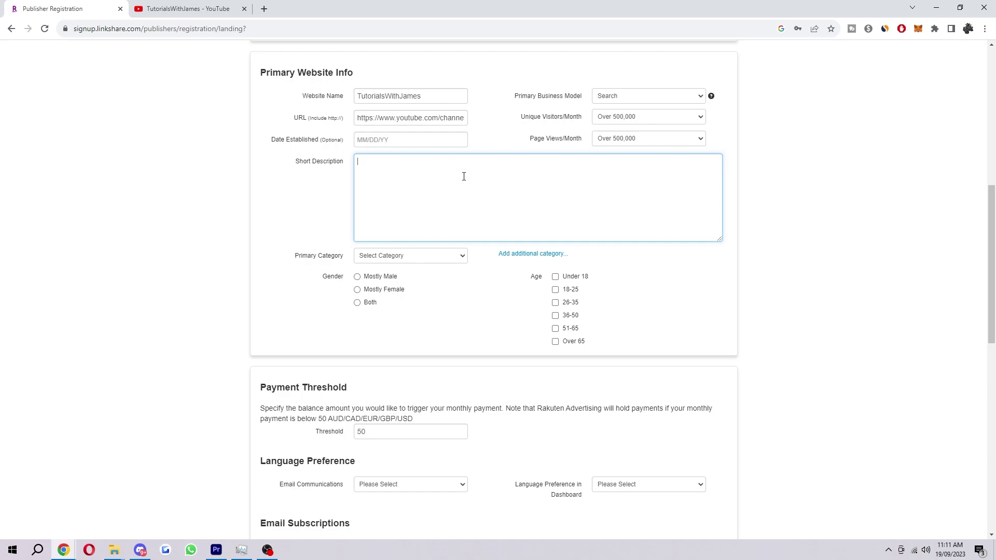
{"action": "type", "text": "i make how to videos and also can make review videos where i promote affiliate links"}
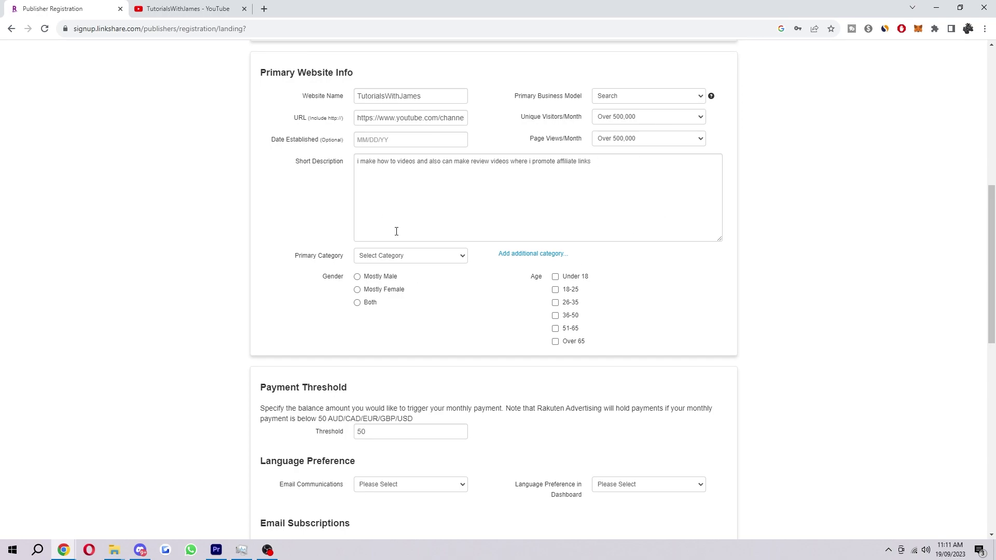
{"action": "left_click", "coordinate": [411, 260]}
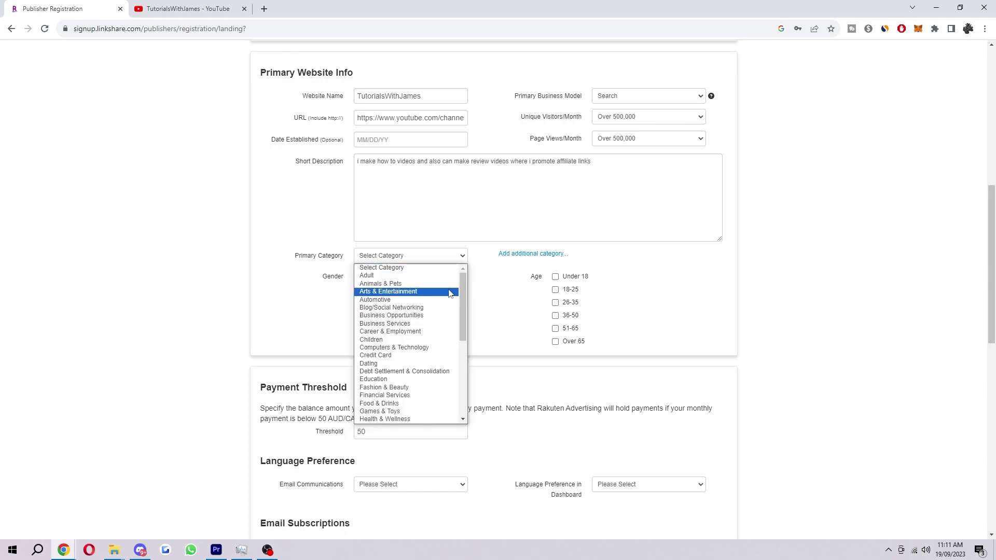
{"action": "scroll", "coordinate": [408, 377], "scroll_direction": "down", "scroll_amount": 4}
{"action": "scroll", "coordinate": [407, 377], "scroll_direction": "down", "scroll_amount": 3}
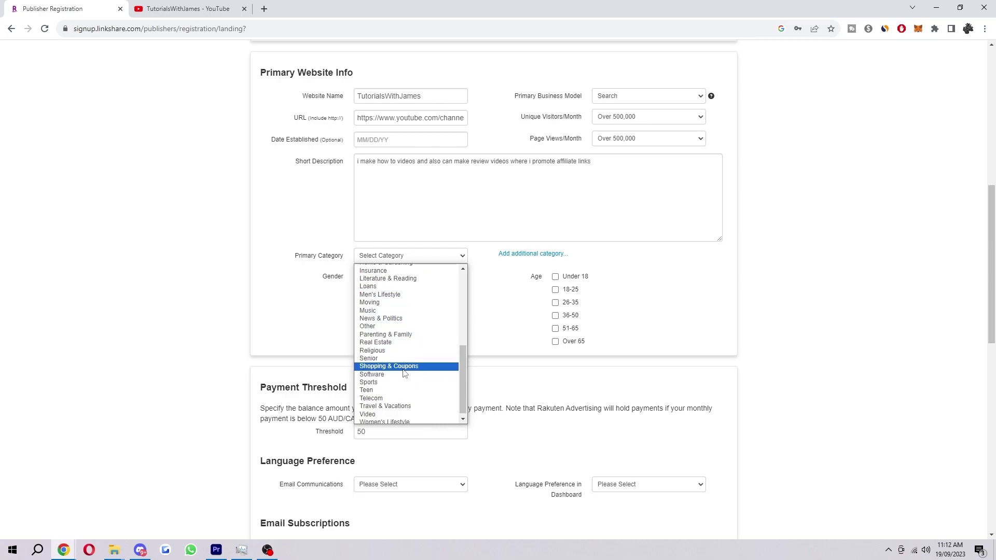
{"action": "scroll", "coordinate": [410, 370], "scroll_direction": "up", "scroll_amount": 7}
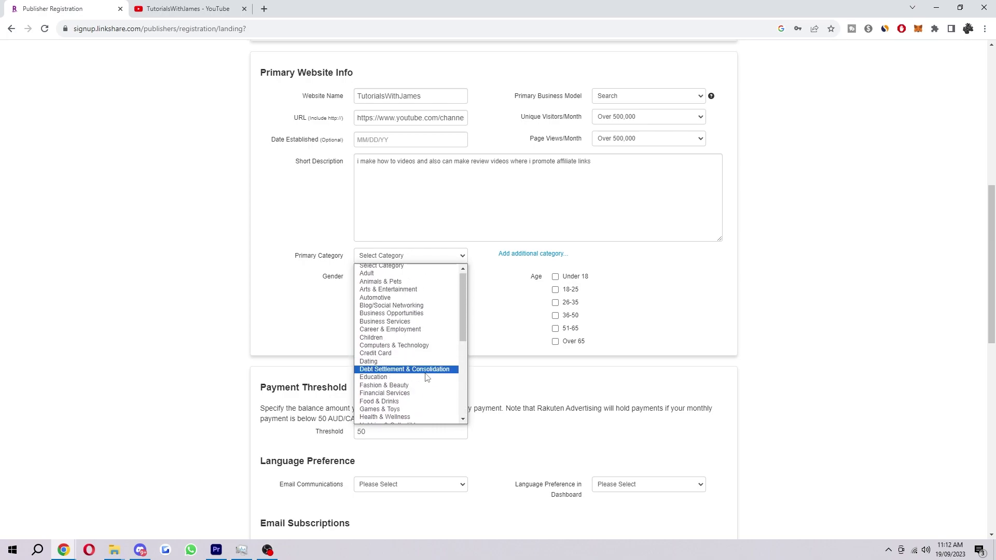
{"action": "left_click", "coordinate": [426, 377]}
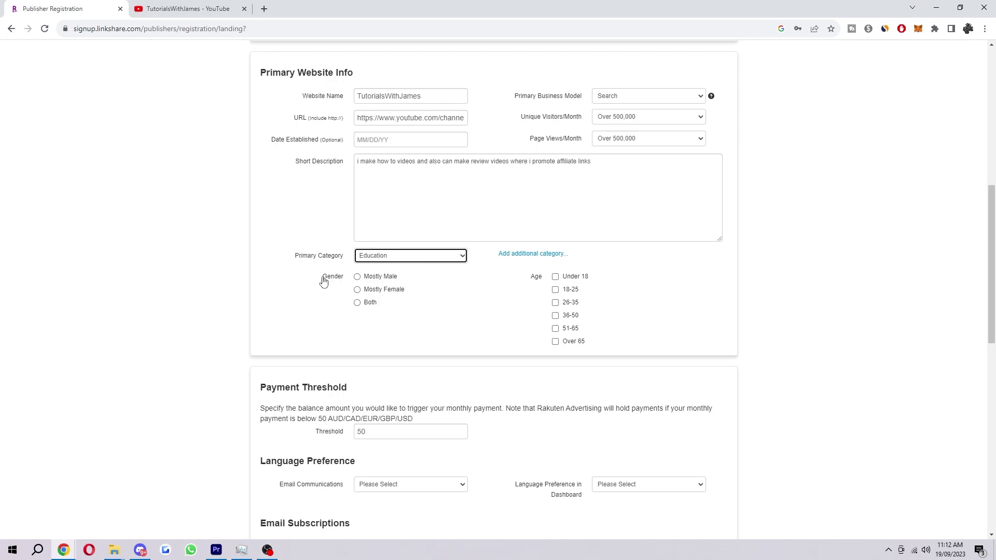
Set the website's audience gender to Mostly Male and its age group to 18-25.
{"action": "left_click", "coordinate": [382, 277]}
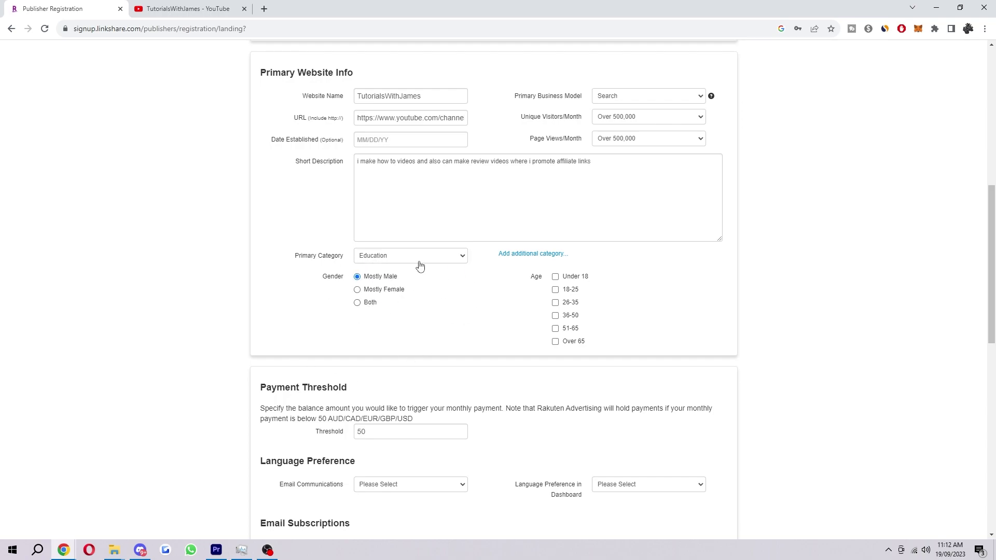
{"action": "left_click", "coordinate": [568, 292]}
Review the payment threshold section, including the explanation of held payments and the threshold amount.
{"action": "scroll", "coordinate": [221, 297], "scroll_direction": "down", "scroll_amount": 5}
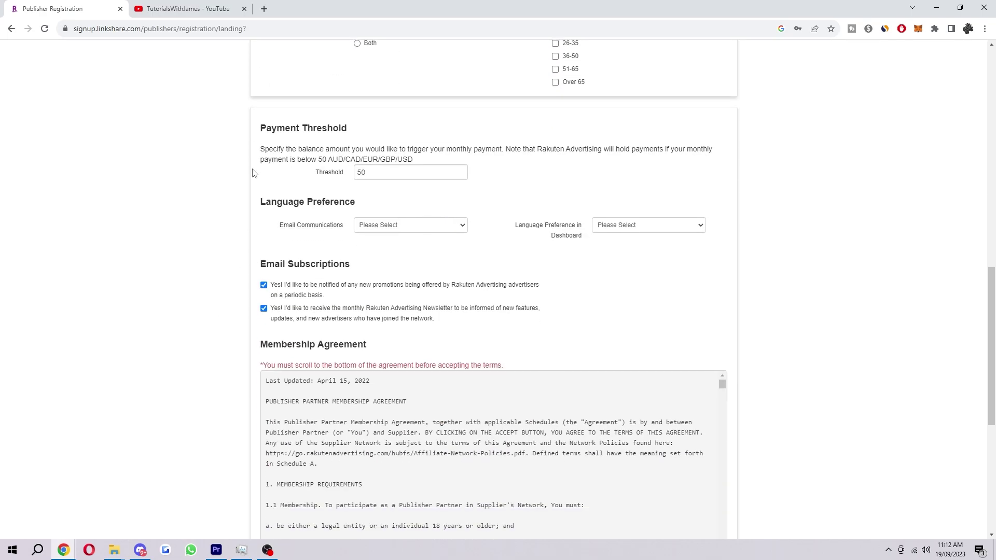
{"action": "scroll", "coordinate": [189, 178], "scroll_direction": "down", "scroll_amount": 2}
{"action": "scroll", "coordinate": [195, 178], "scroll_direction": "up", "scroll_amount": 2}
{"action": "left_click_drag", "start_coordinate": [259, 128], "coordinate": [357, 124]}
{"action": "left_click", "coordinate": [386, 130]}
{"action": "left_click_drag", "start_coordinate": [504, 149], "coordinate": [427, 168]}
{"action": "left_click", "coordinate": [324, 158]}
{"action": "key", "text": "ctrl+z"}
{"action": "left_click", "coordinate": [429, 174]}
Set the language for both email communications and the dashboard to English (U.S.).
{"action": "left_click", "coordinate": [304, 218]}
{"action": "left_click", "coordinate": [400, 226]}
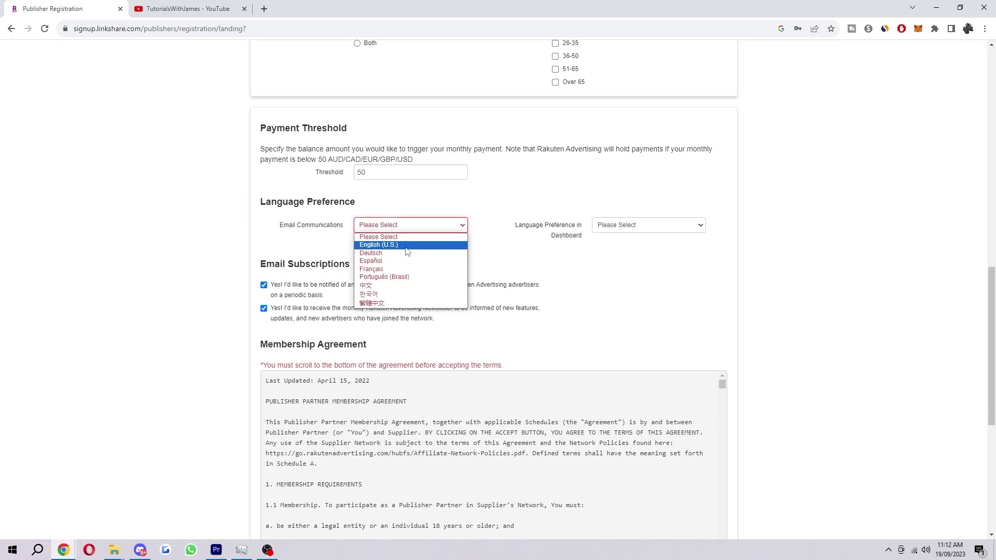
{"action": "left_click", "coordinate": [405, 245]}
{"action": "left_click", "coordinate": [622, 224]}
{"action": "left_click", "coordinate": [634, 245]}
{"action": "left_click", "coordinate": [699, 228]}
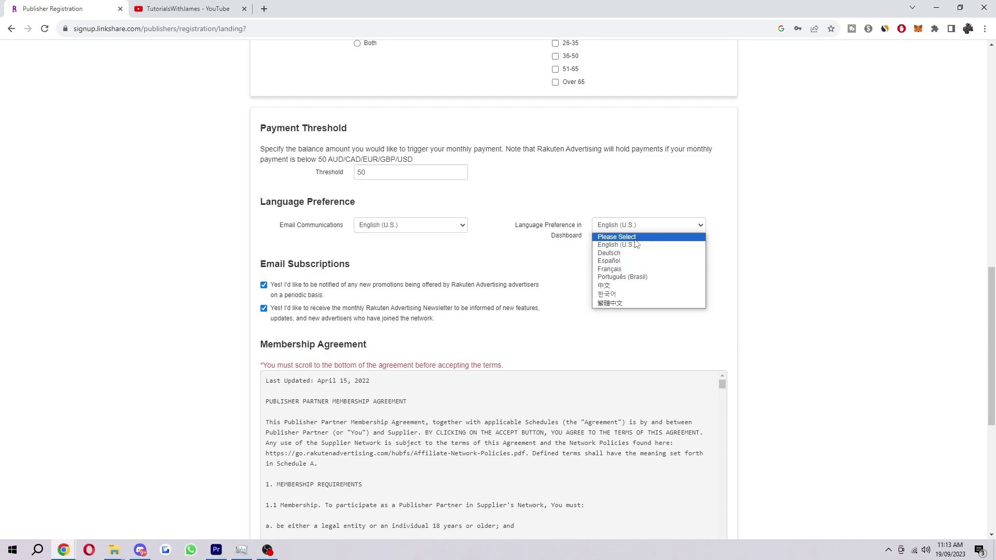
{"action": "left_click", "coordinate": [784, 244]}
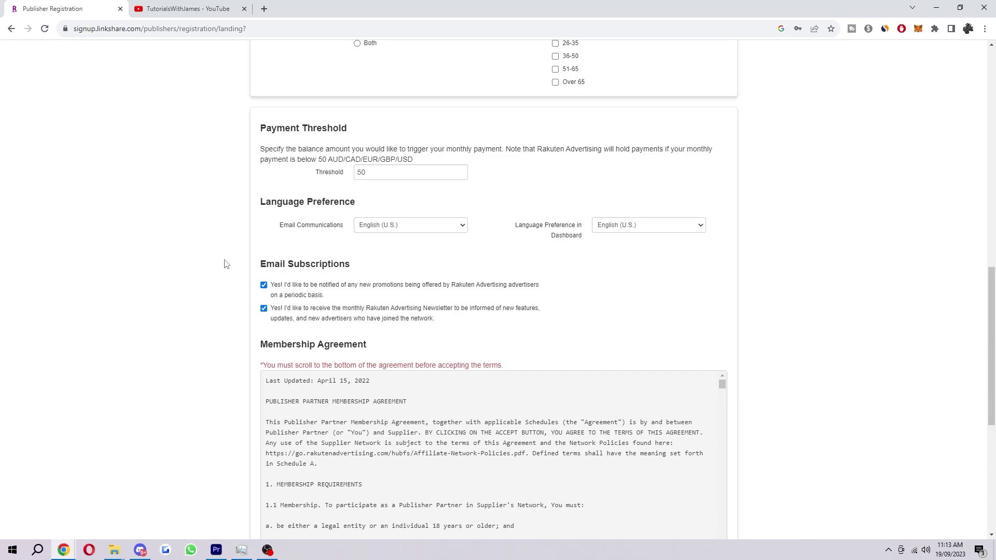
Opt out of the new promotions notifications and the monthly Rakuten Advertising Newsletter.
{"action": "left_click", "coordinate": [310, 289]}
{"action": "left_click", "coordinate": [304, 309]}
Go through the Publisher Partner Membership Agreement to its very end so that its terms can be accepted.
{"action": "scroll", "coordinate": [351, 274], "scroll_direction": "down", "scroll_amount": 1}
{"action": "scroll", "coordinate": [352, 274], "scroll_direction": "down", "scroll_amount": 4}
{"action": "scroll", "coordinate": [174, 348], "scroll_direction": "up", "scroll_amount": 2}
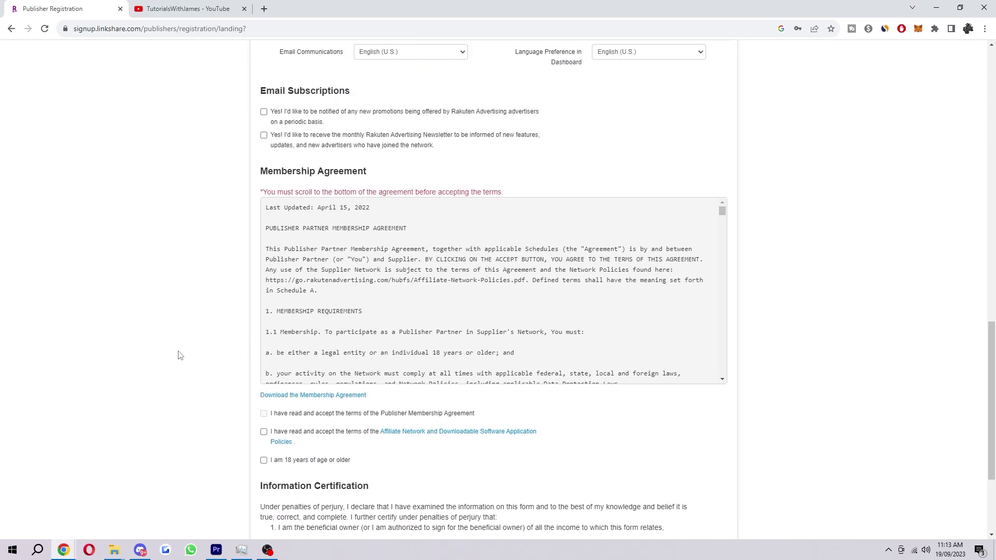
{"action": "left_click_drag", "start_coordinate": [259, 171], "coordinate": [399, 176]}
{"action": "left_click", "coordinate": [399, 178]}
{"action": "scroll", "coordinate": [451, 269], "scroll_direction": "down", "scroll_amount": 6}
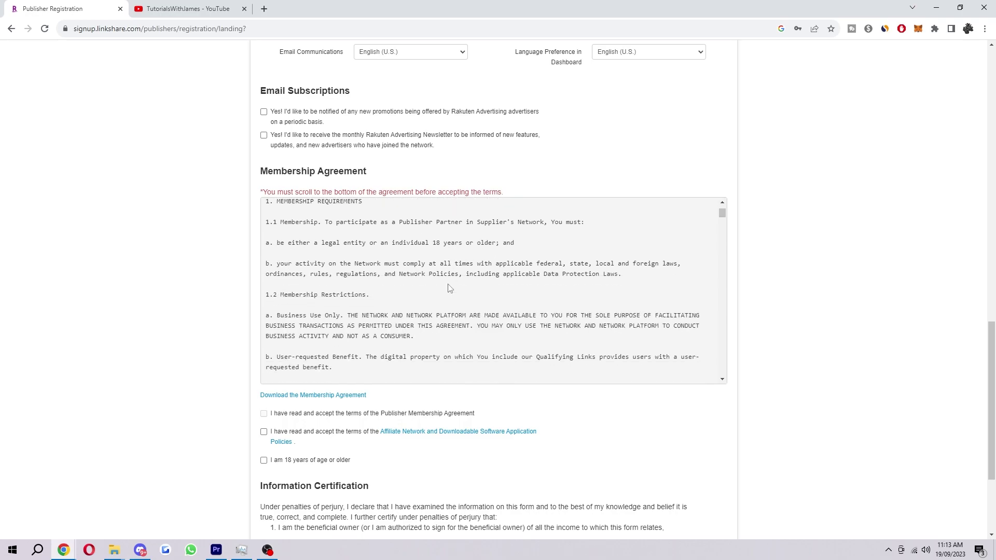
{"action": "scroll", "coordinate": [478, 251], "scroll_direction": "down", "scroll_amount": 3}
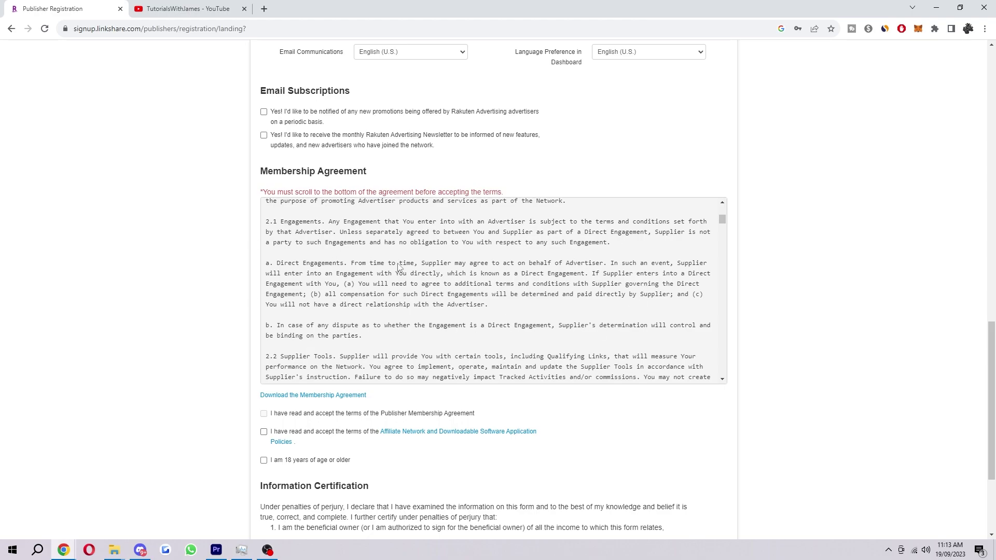
{"action": "scroll", "coordinate": [481, 287], "scroll_direction": "down", "scroll_amount": 2}
{"action": "scroll", "coordinate": [392, 344], "scroll_direction": "down", "scroll_amount": 6}
{"action": "left_click_drag", "start_coordinate": [722, 237], "coordinate": [748, 379]}
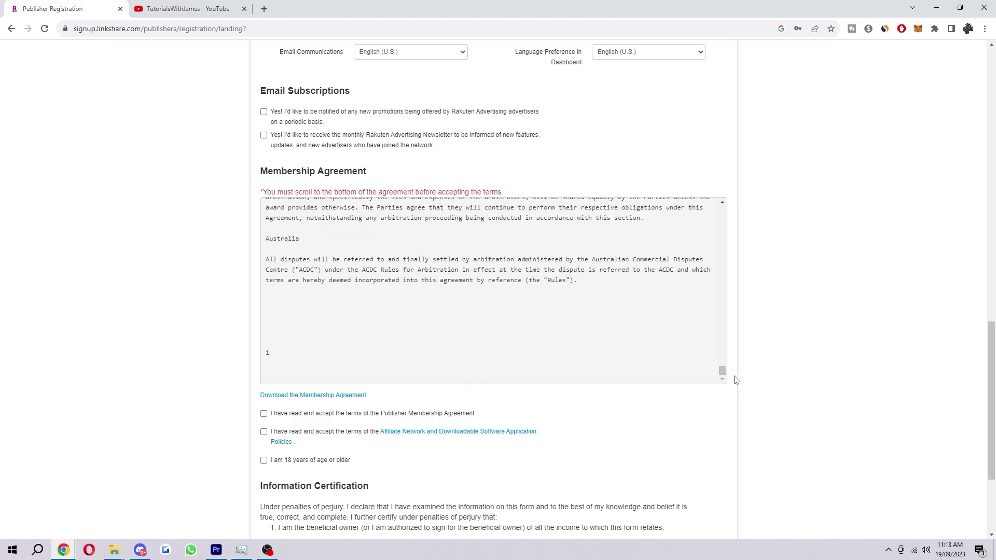
Accept the Publisher Membership Agreement and the Affiliate Network and Downloadable Software Application Policies, and declare being 18 years of age or older.
{"action": "scroll", "coordinate": [195, 351], "scroll_direction": "down", "scroll_amount": 3}
{"action": "left_click", "coordinate": [265, 255]}
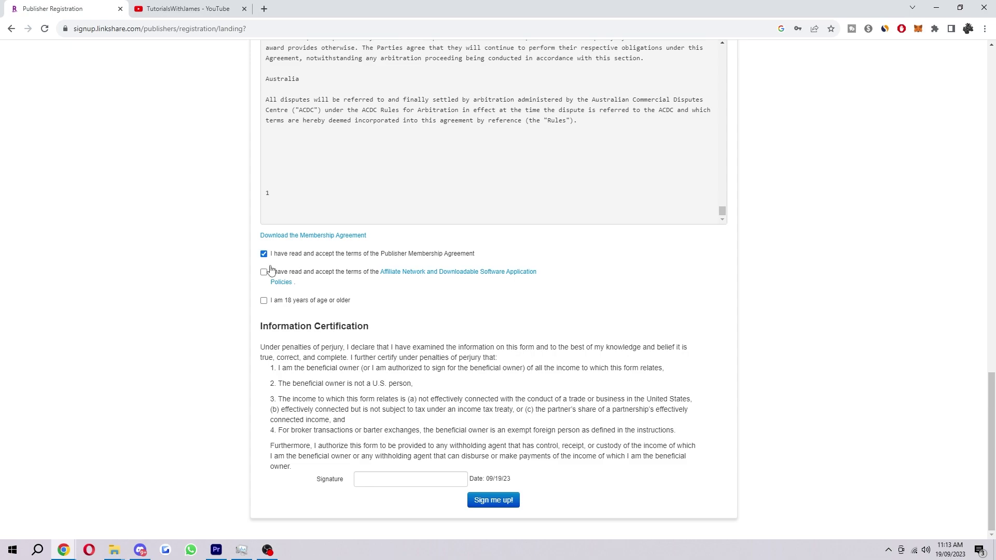
{"action": "left_click", "coordinate": [264, 272]}
{"action": "left_click_drag", "start_coordinate": [362, 312], "coordinate": [261, 306]}
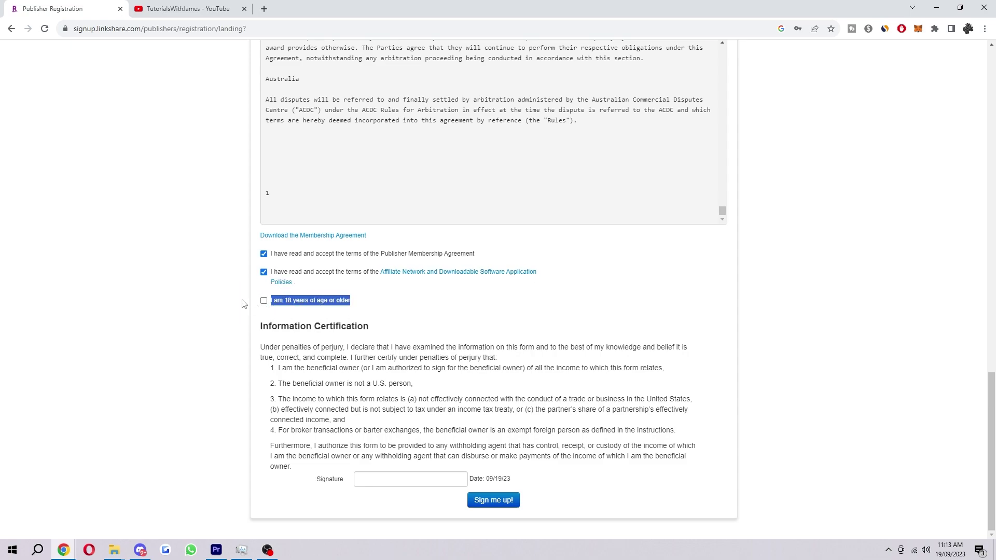
{"action": "left_click", "coordinate": [325, 316]}
{"action": "left_click", "coordinate": [304, 305]}
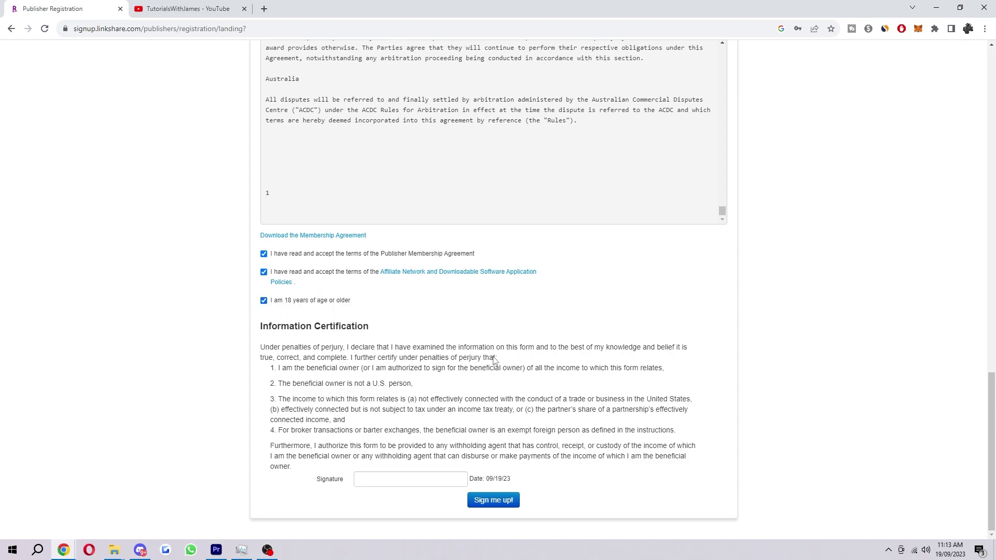
Examine the Information Certification declarations about beneficial ownership, U.S. person status and broker transactions, and the signature field below them.
{"action": "left_click_drag", "start_coordinate": [261, 329], "coordinate": [394, 335]}
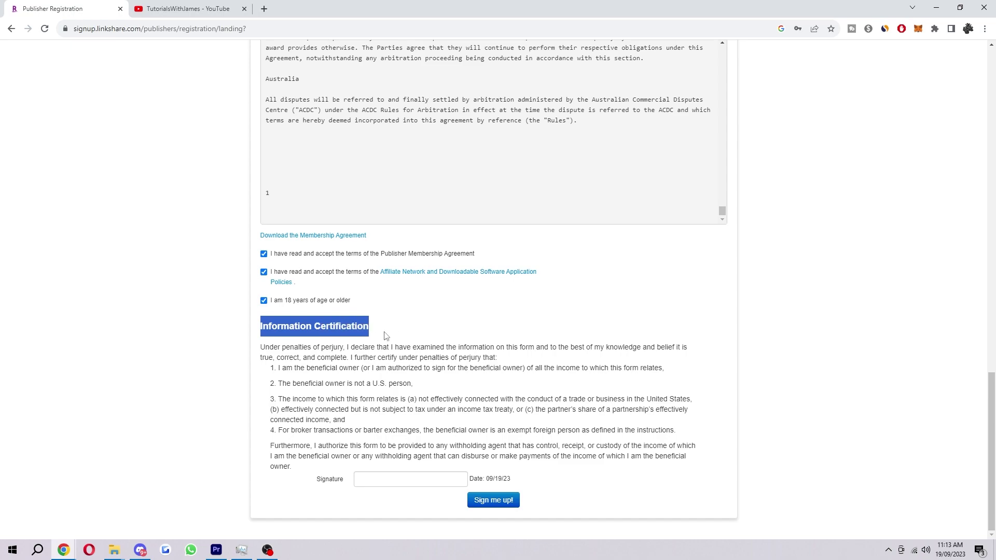
{"action": "left_click", "coordinate": [216, 336]}
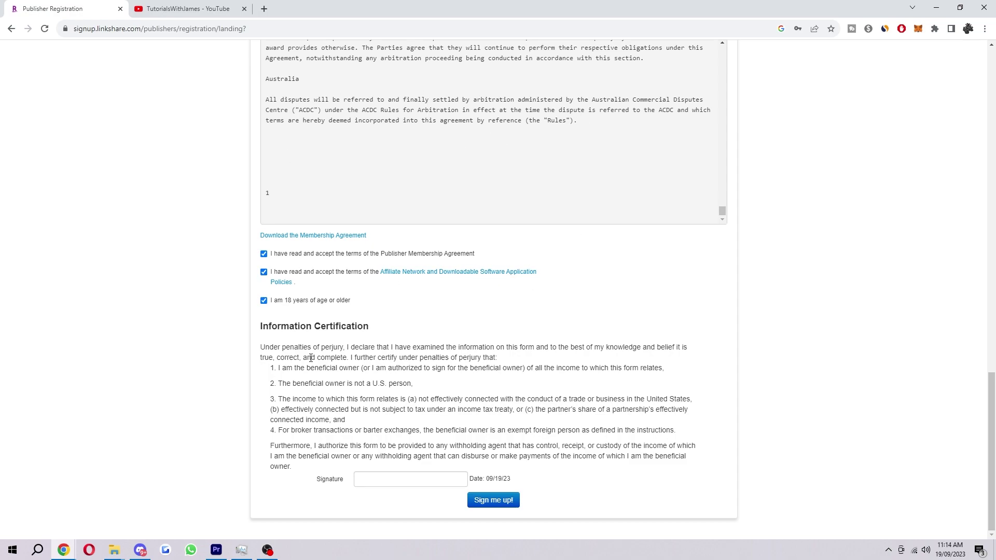
{"action": "left_click_drag", "start_coordinate": [265, 370], "coordinate": [359, 368]}
{"action": "left_click", "coordinate": [308, 380]}
{"action": "left_click", "coordinate": [391, 382]}
{"action": "triple_click", "coordinate": [273, 381]}
{"action": "left_click", "coordinate": [273, 382]}
{"action": "left_click_drag", "start_coordinate": [273, 381], "coordinate": [419, 385]}
{"action": "left_click", "coordinate": [421, 386]}
{"action": "left_click_drag", "start_coordinate": [270, 430], "coordinate": [646, 436]}
{"action": "left_click", "coordinate": [427, 433]}
{"action": "left_click", "coordinate": [709, 442]}
{"action": "left_click", "coordinate": [435, 479]}
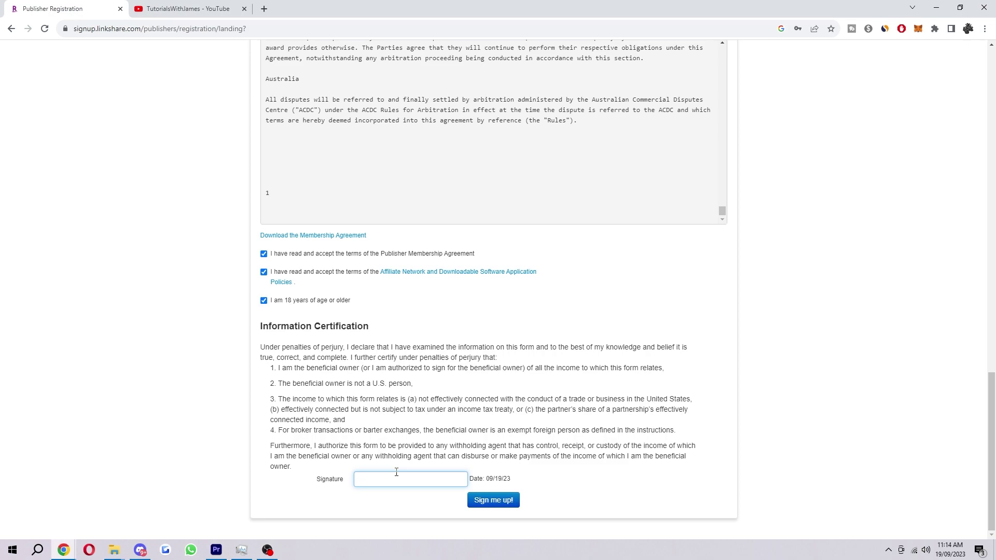
{"action": "left_click", "coordinate": [613, 467]}
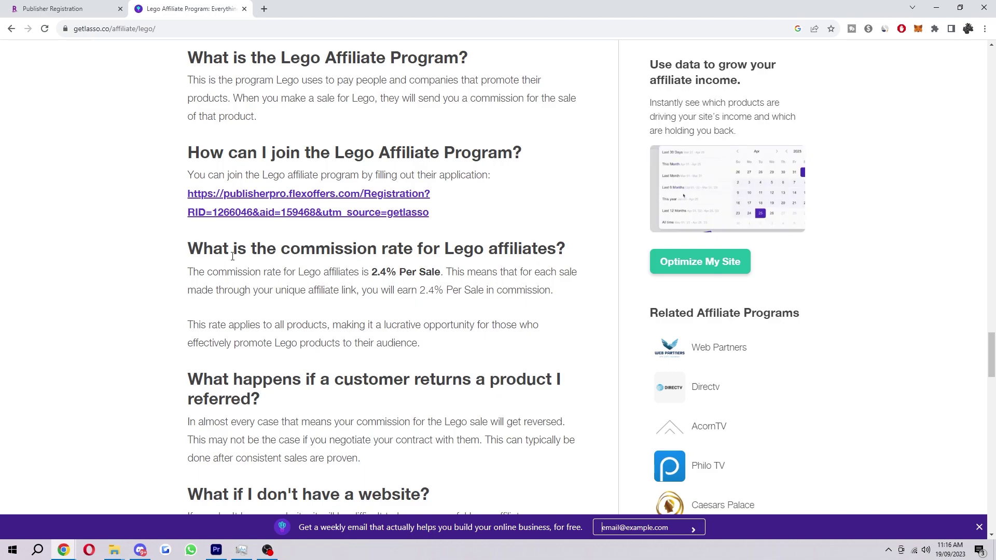
Read the answer about the commission rate for Lego affiliates in the getlasso article.
{"action": "left_click_drag", "start_coordinate": [187, 249], "coordinate": [218, 274]}
{"action": "left_click", "coordinate": [358, 282]}
{"action": "left_click_drag", "start_coordinate": [275, 290], "coordinate": [357, 291]}
{"action": "left_click", "coordinate": [402, 308]}
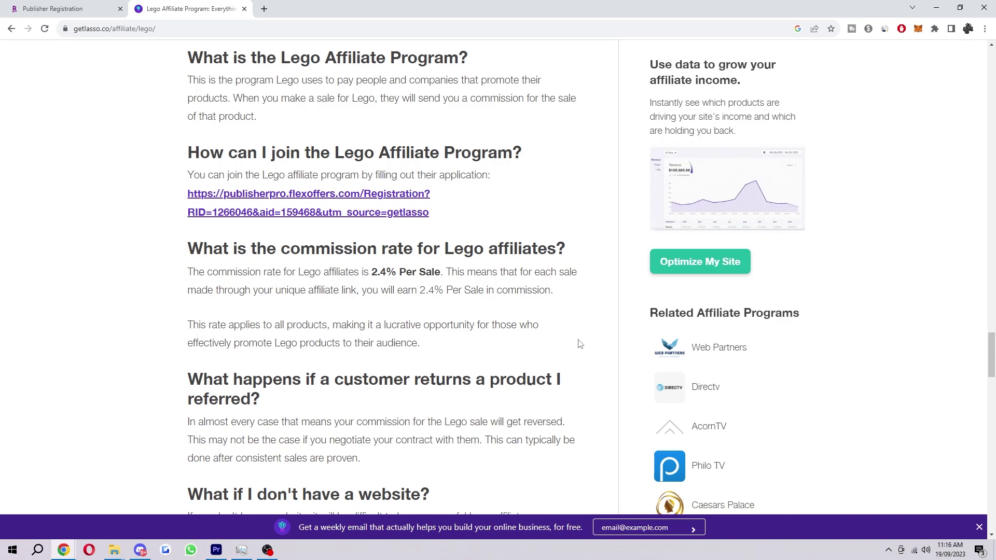
Read the article's tips on creating engaging content around Lego, covering audience understanding, product showcasing and personal experiences.
{"action": "scroll", "coordinate": [580, 344], "scroll_direction": "up", "scroll_amount": 20}
{"action": "left_click_drag", "start_coordinate": [188, 71], "coordinate": [494, 72]}
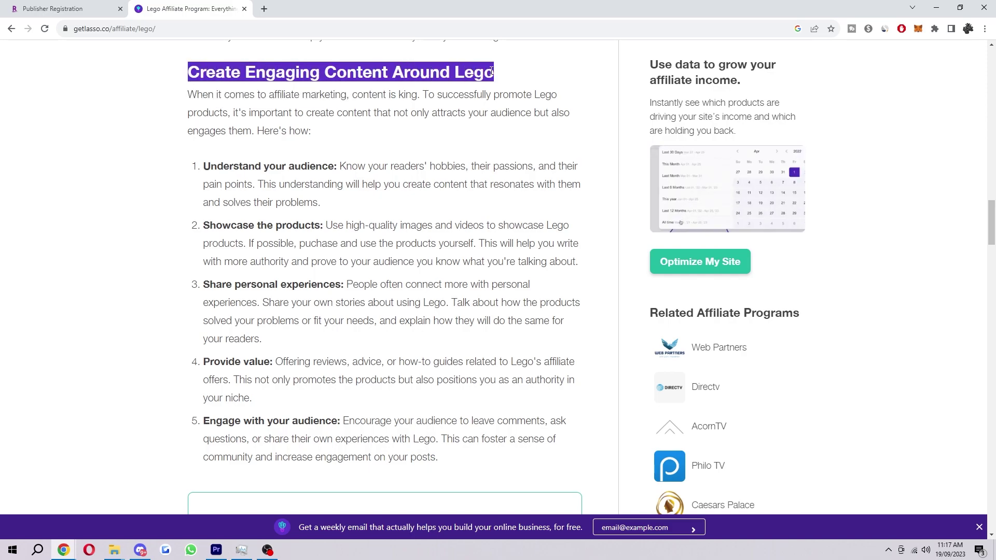
{"action": "left_click", "coordinate": [431, 108]}
{"action": "left_click_drag", "start_coordinate": [429, 99], "coordinate": [373, 112]}
{"action": "left_click", "coordinate": [312, 108]}
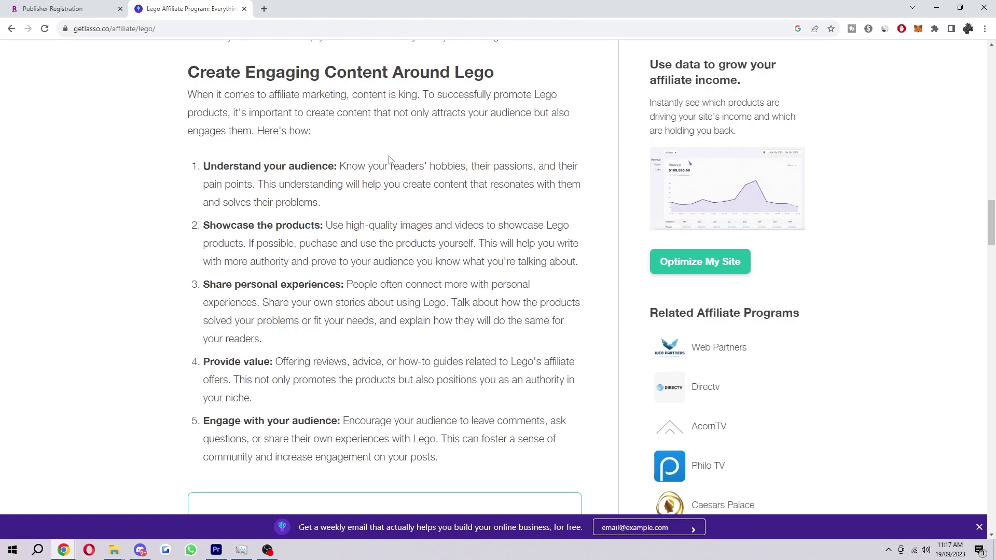
{"action": "left_click_drag", "start_coordinate": [204, 166], "coordinate": [338, 166]}
{"action": "left_click", "coordinate": [388, 172]}
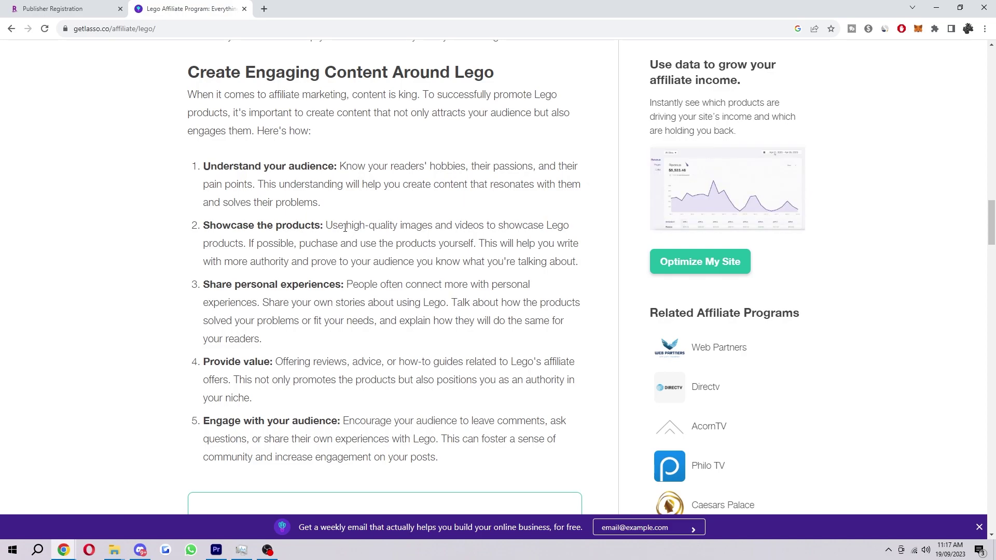
{"action": "left_click_drag", "start_coordinate": [345, 225], "coordinate": [546, 257]}
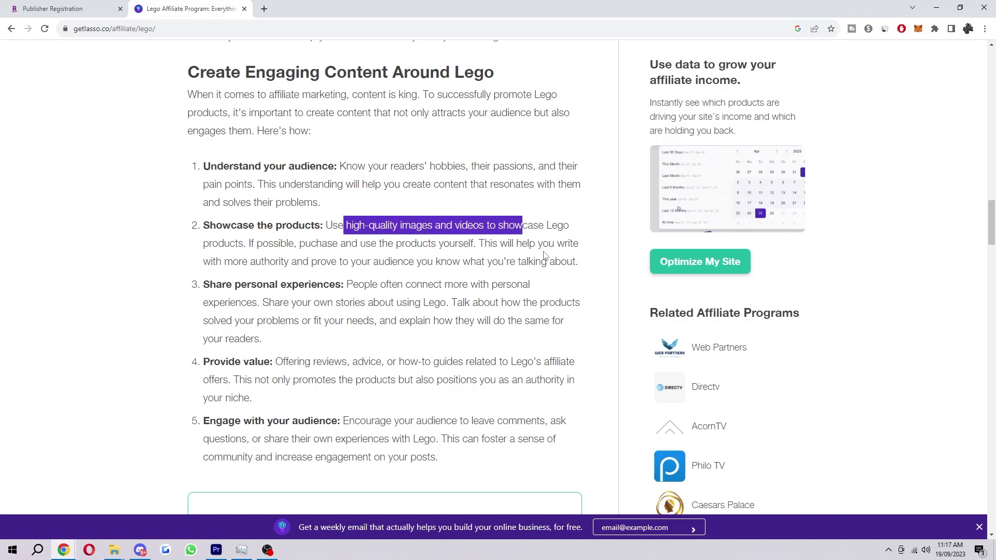
{"action": "left_click", "coordinate": [493, 237]}
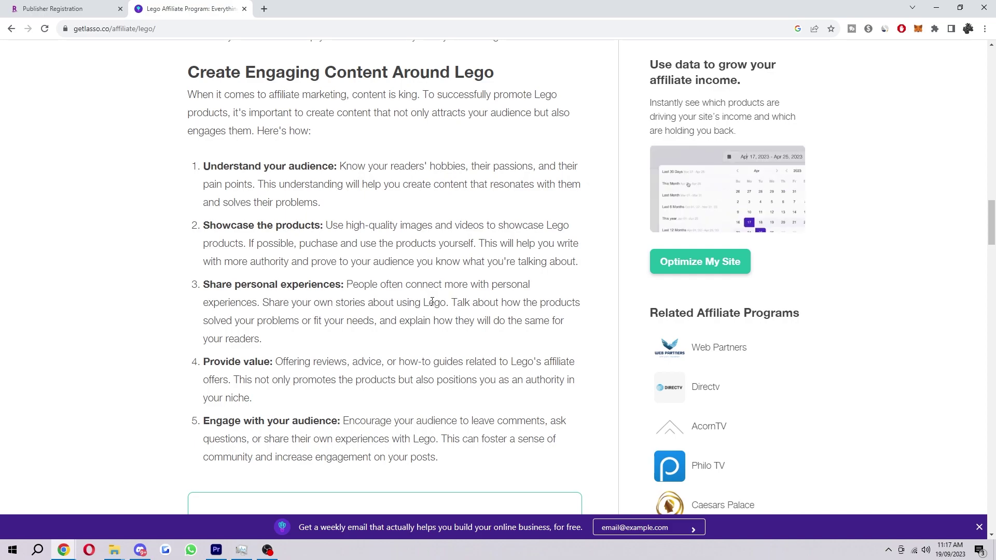
{"action": "left_click_drag", "start_coordinate": [203, 285], "coordinate": [342, 287]}
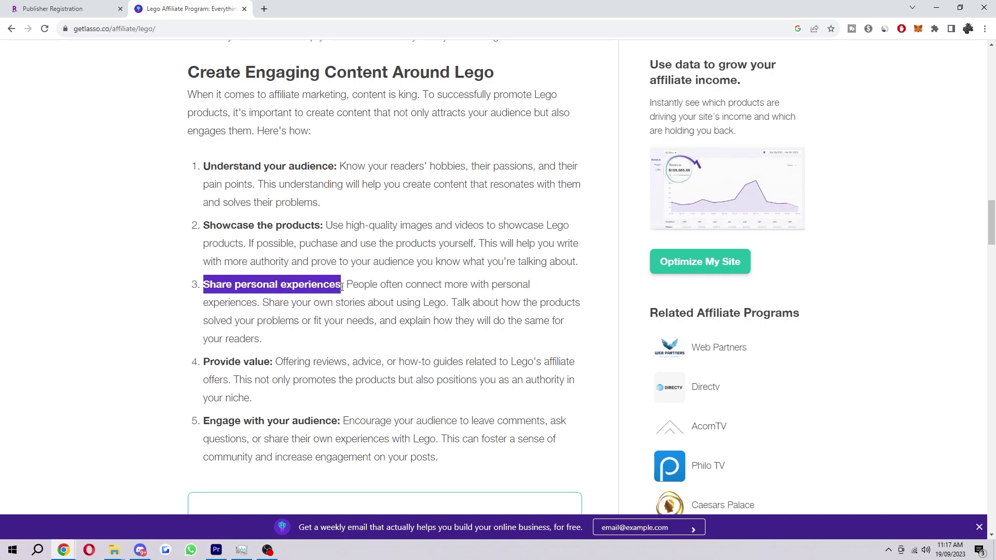
{"action": "left_click", "coordinate": [411, 317]}
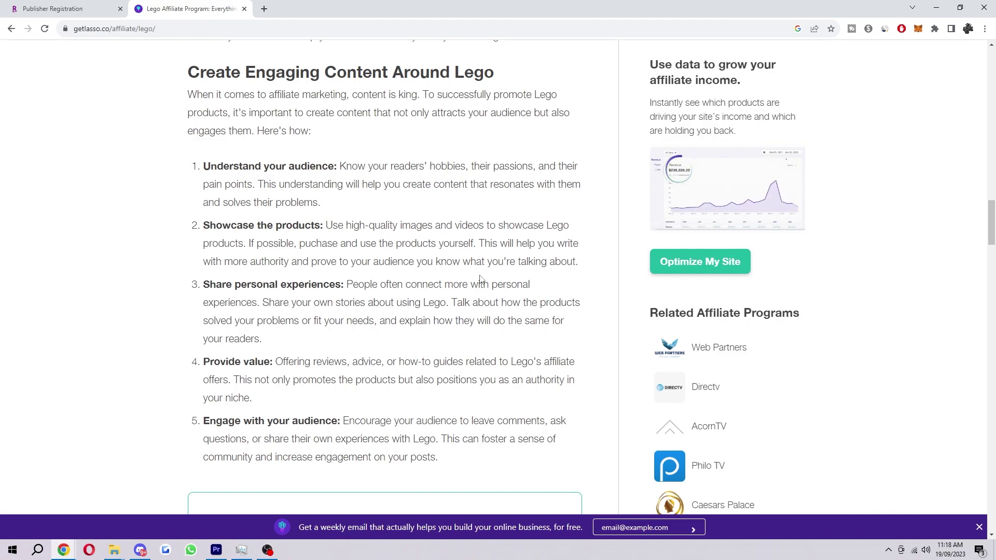
{"action": "scroll", "coordinate": [318, 266], "scroll_direction": "down", "scroll_amount": 2}
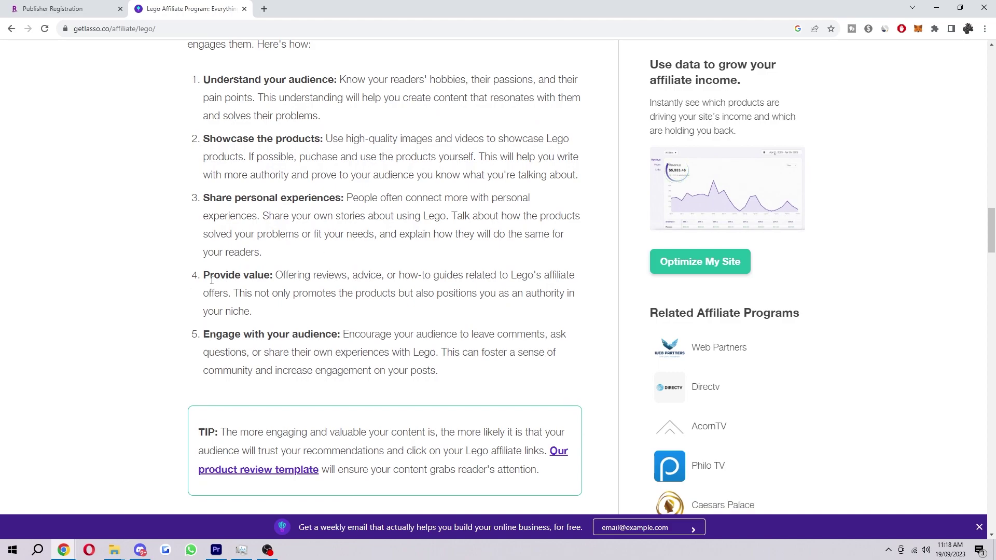